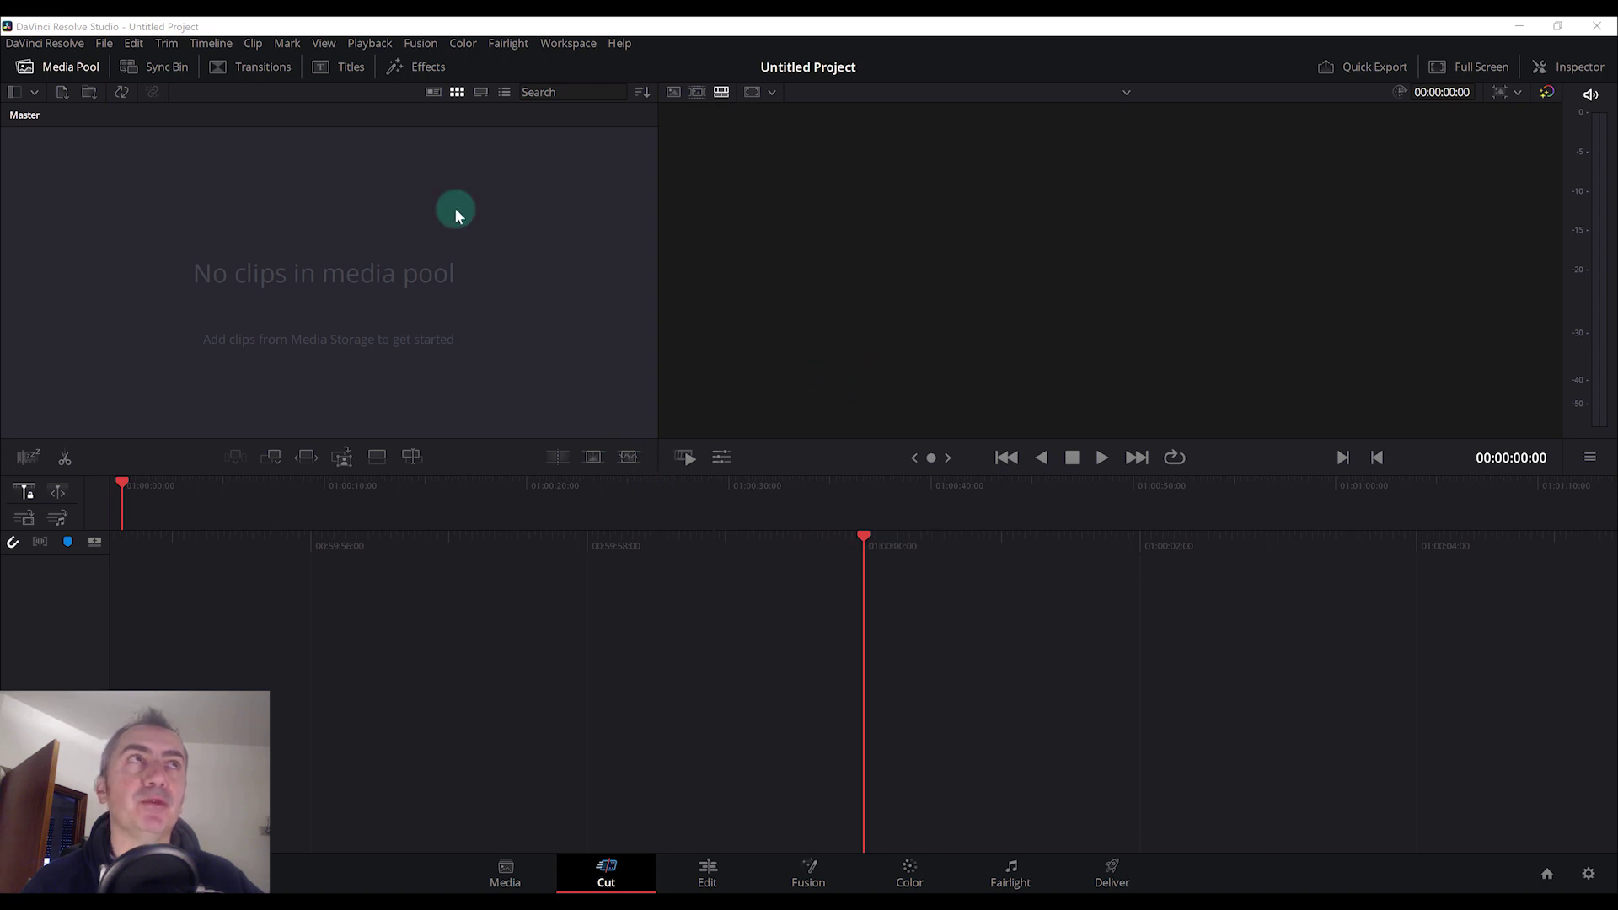
# Step: Look over the General system preferences and close them without changes
pyautogui.click(46, 43)
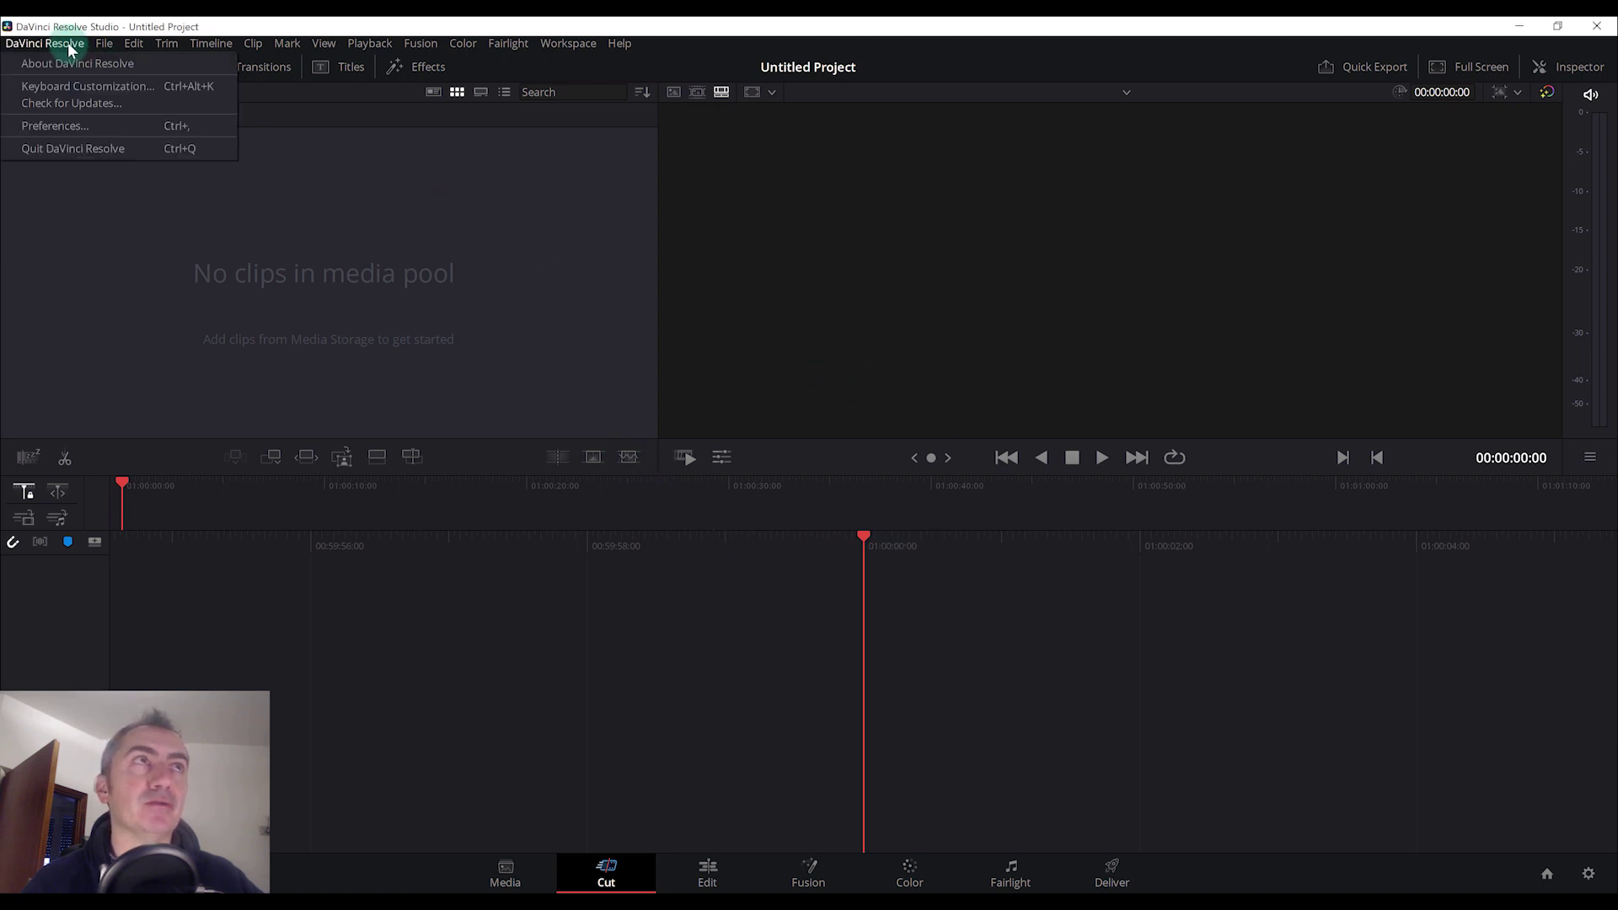
pyautogui.click(59, 125)
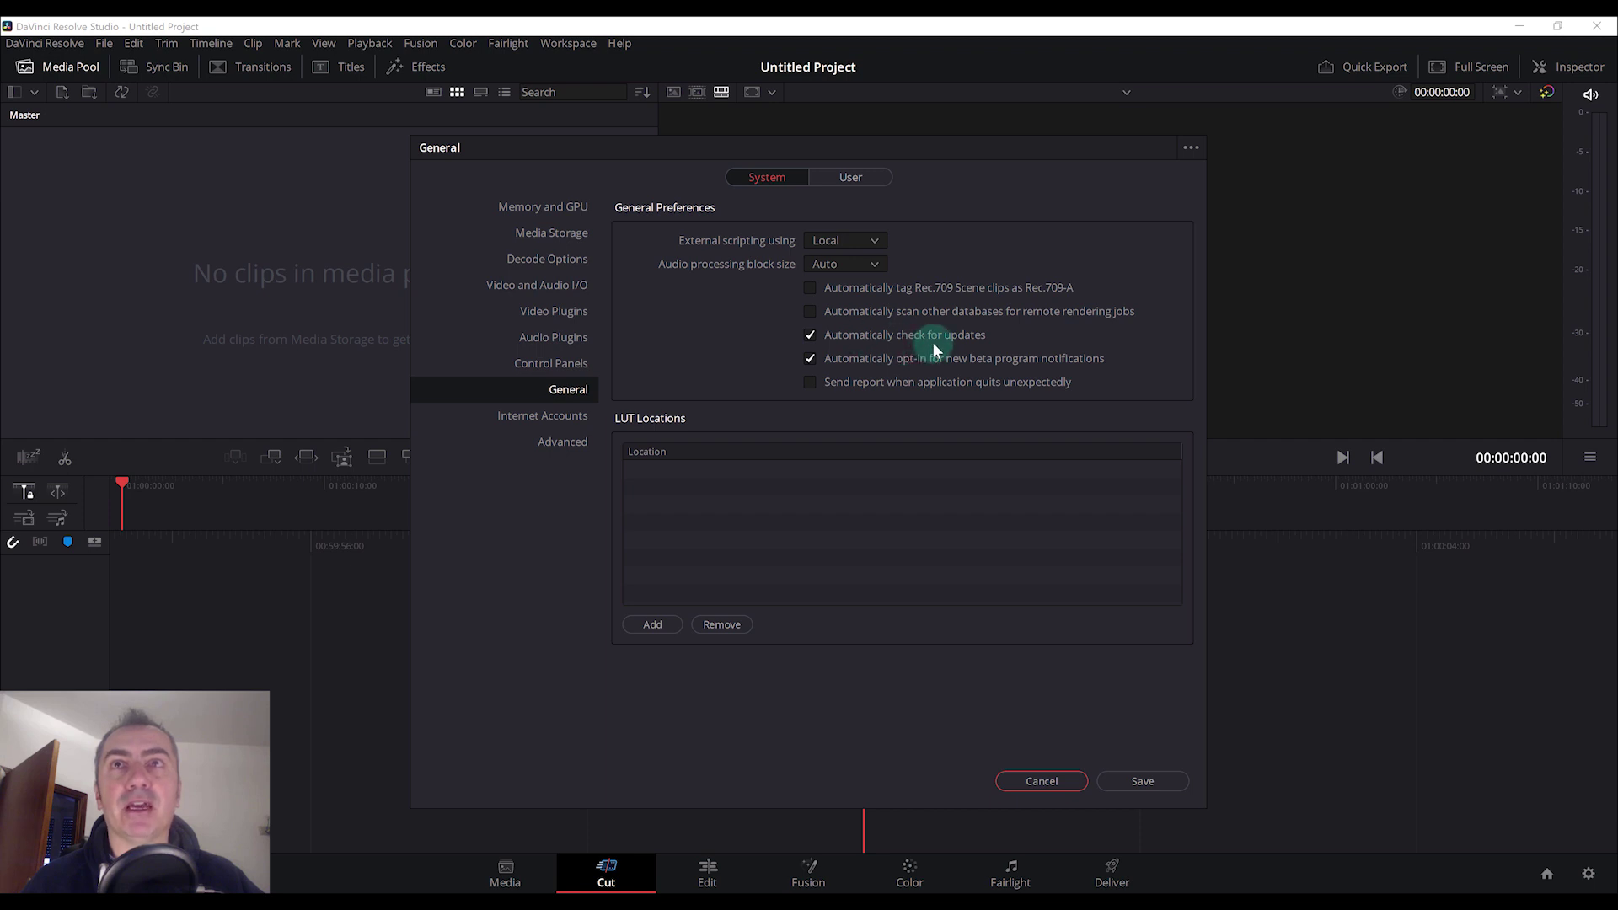
pyautogui.click(1100, 776)
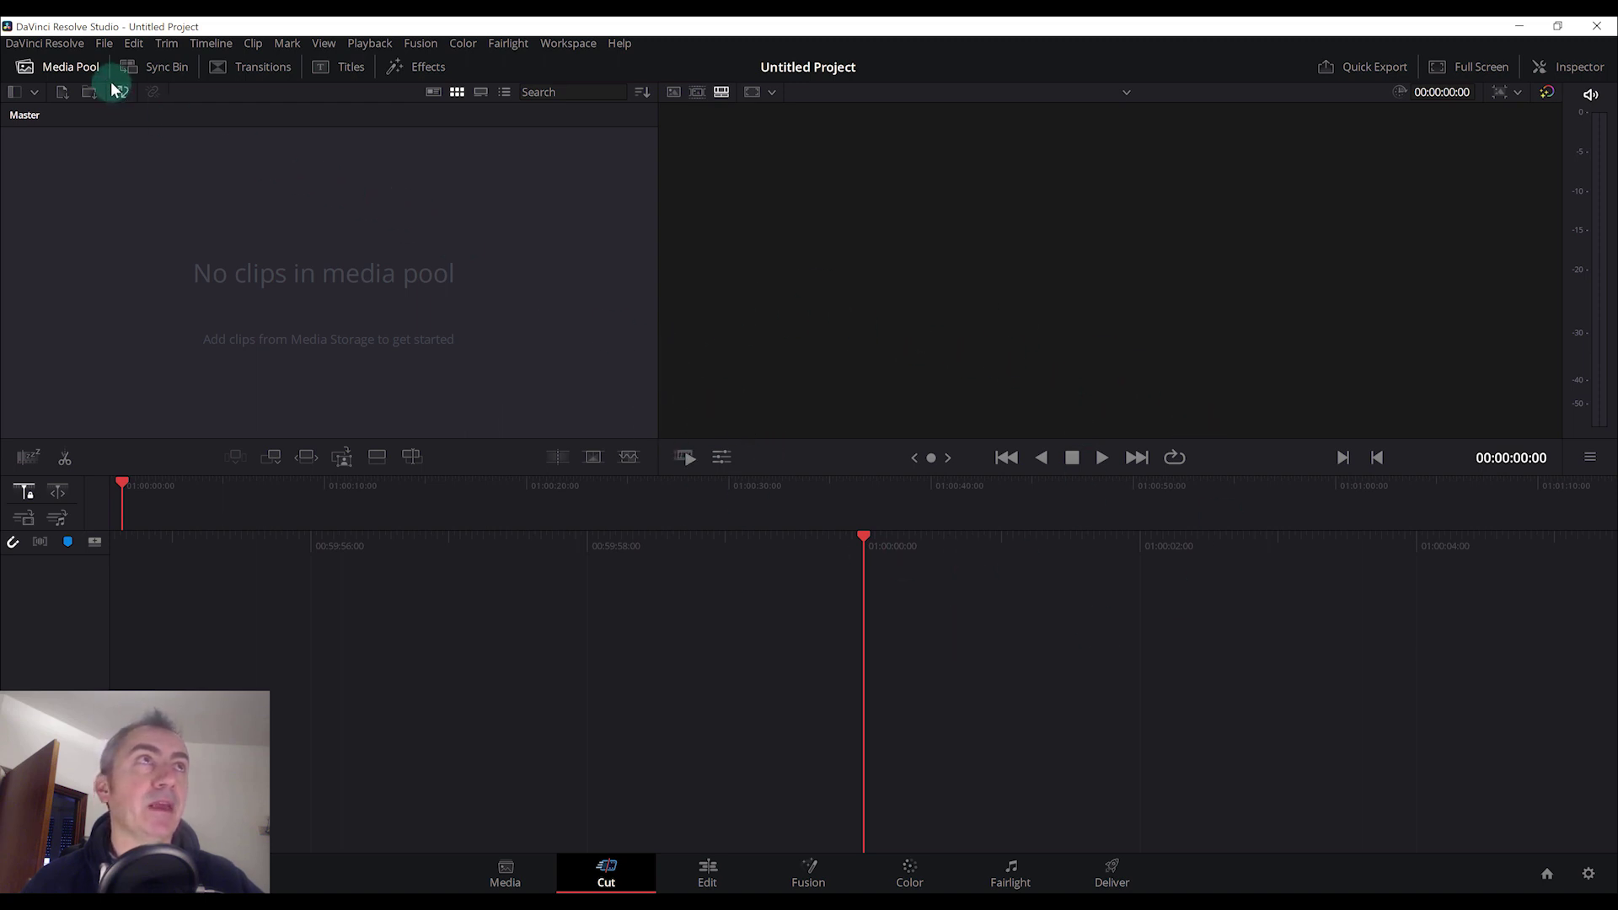
# Step: Check for updates and download the DaVinci Resolve 17.0 Beta 7 release
pyautogui.click(44, 43)
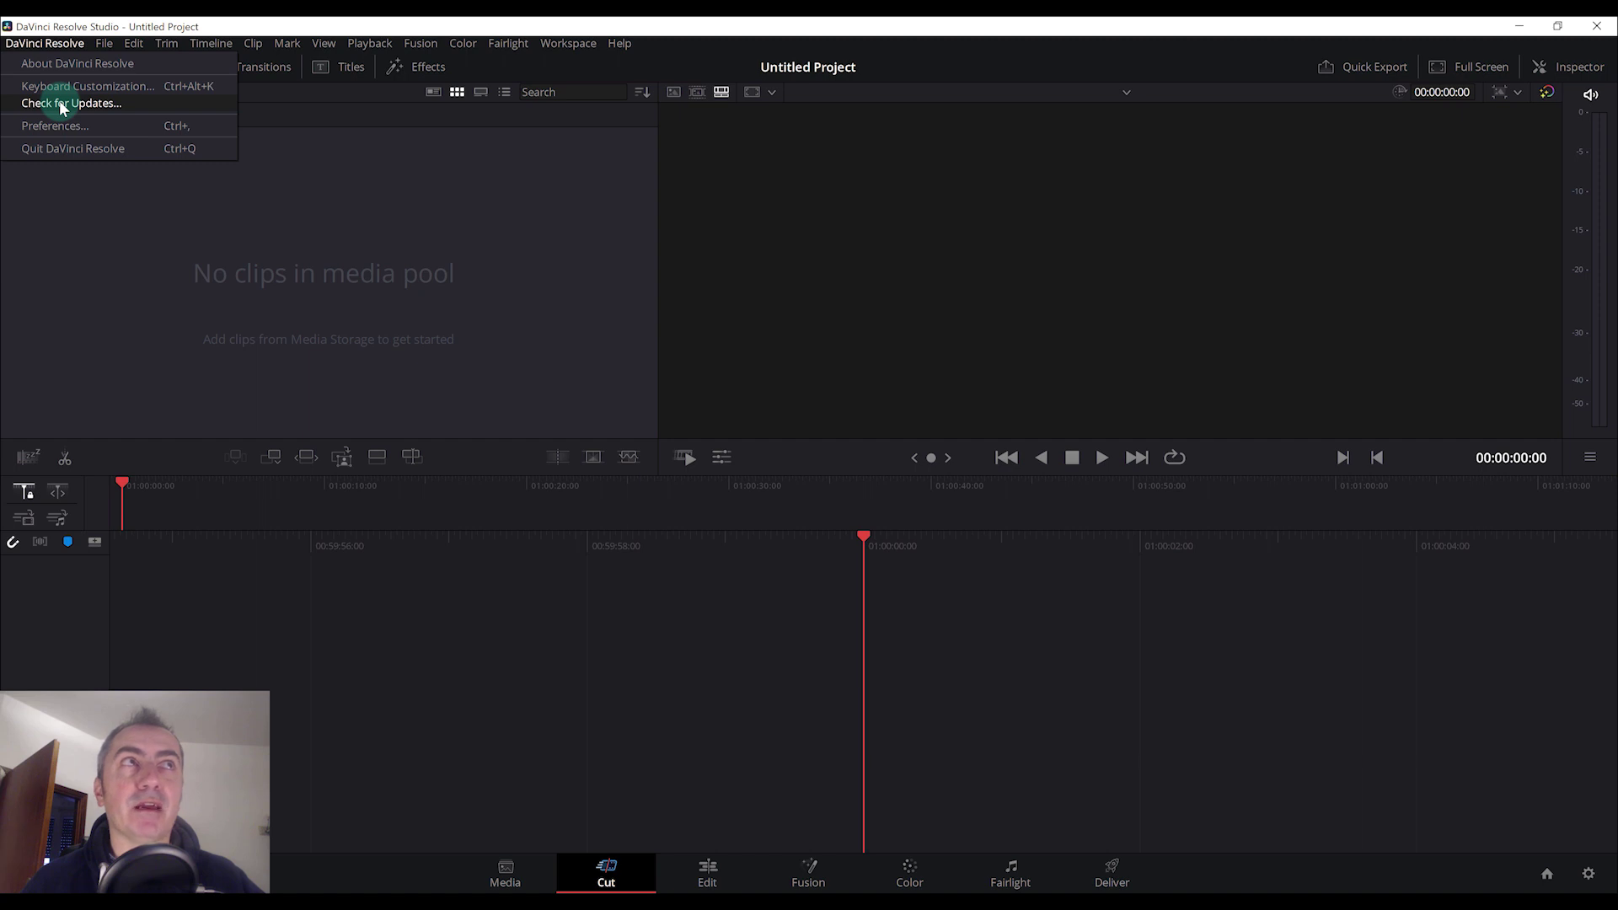
pyautogui.click(62, 103)
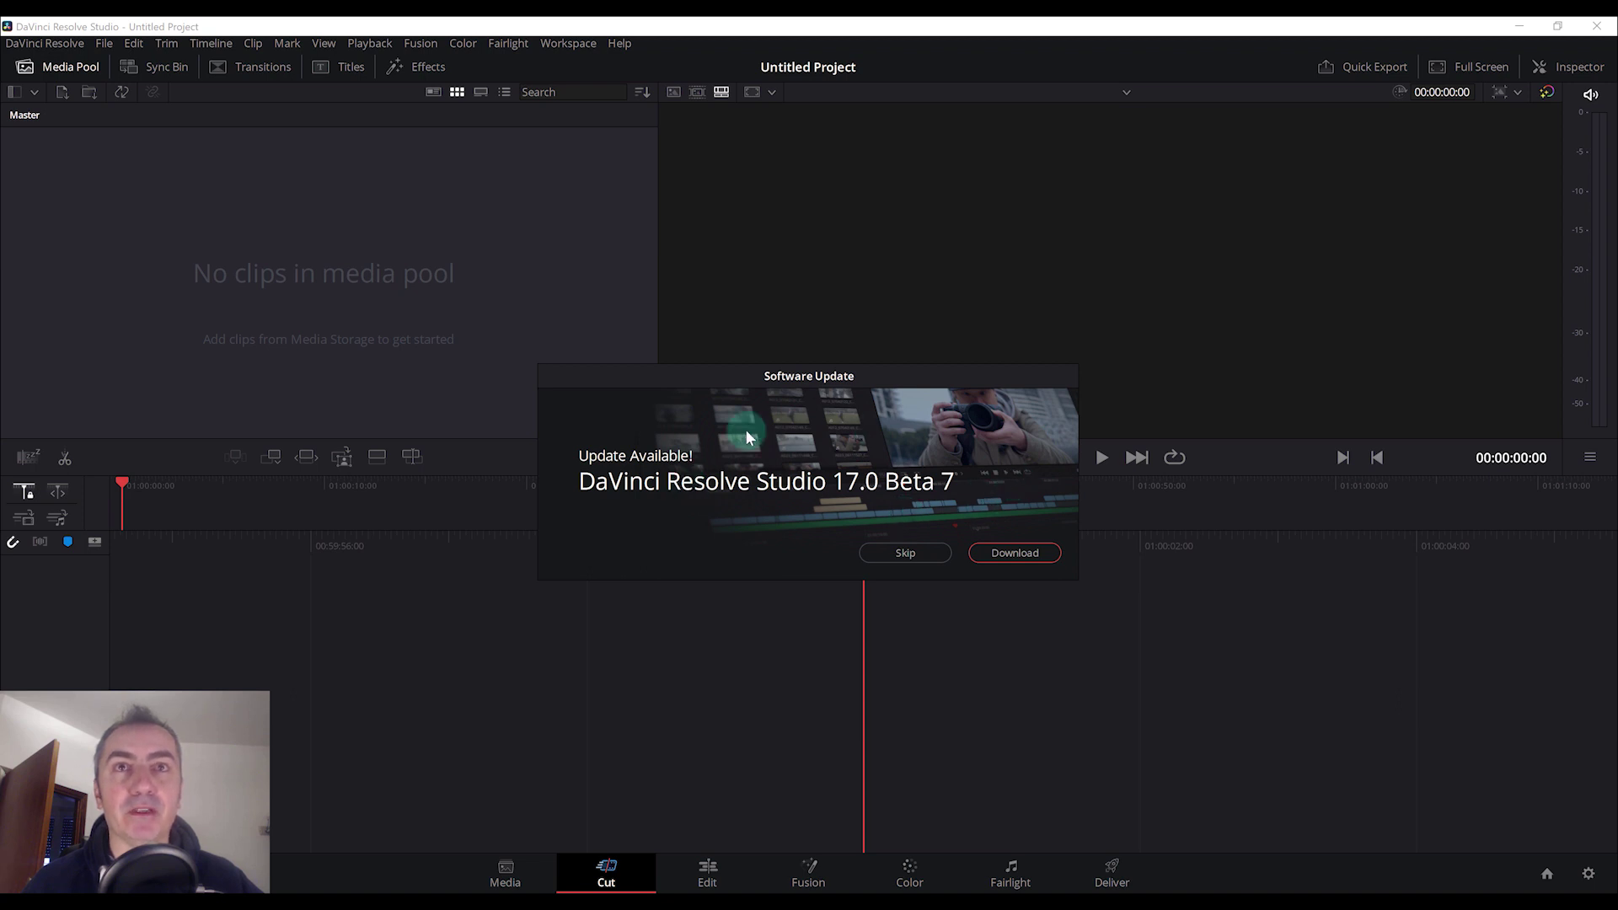
pyautogui.click(1020, 555)
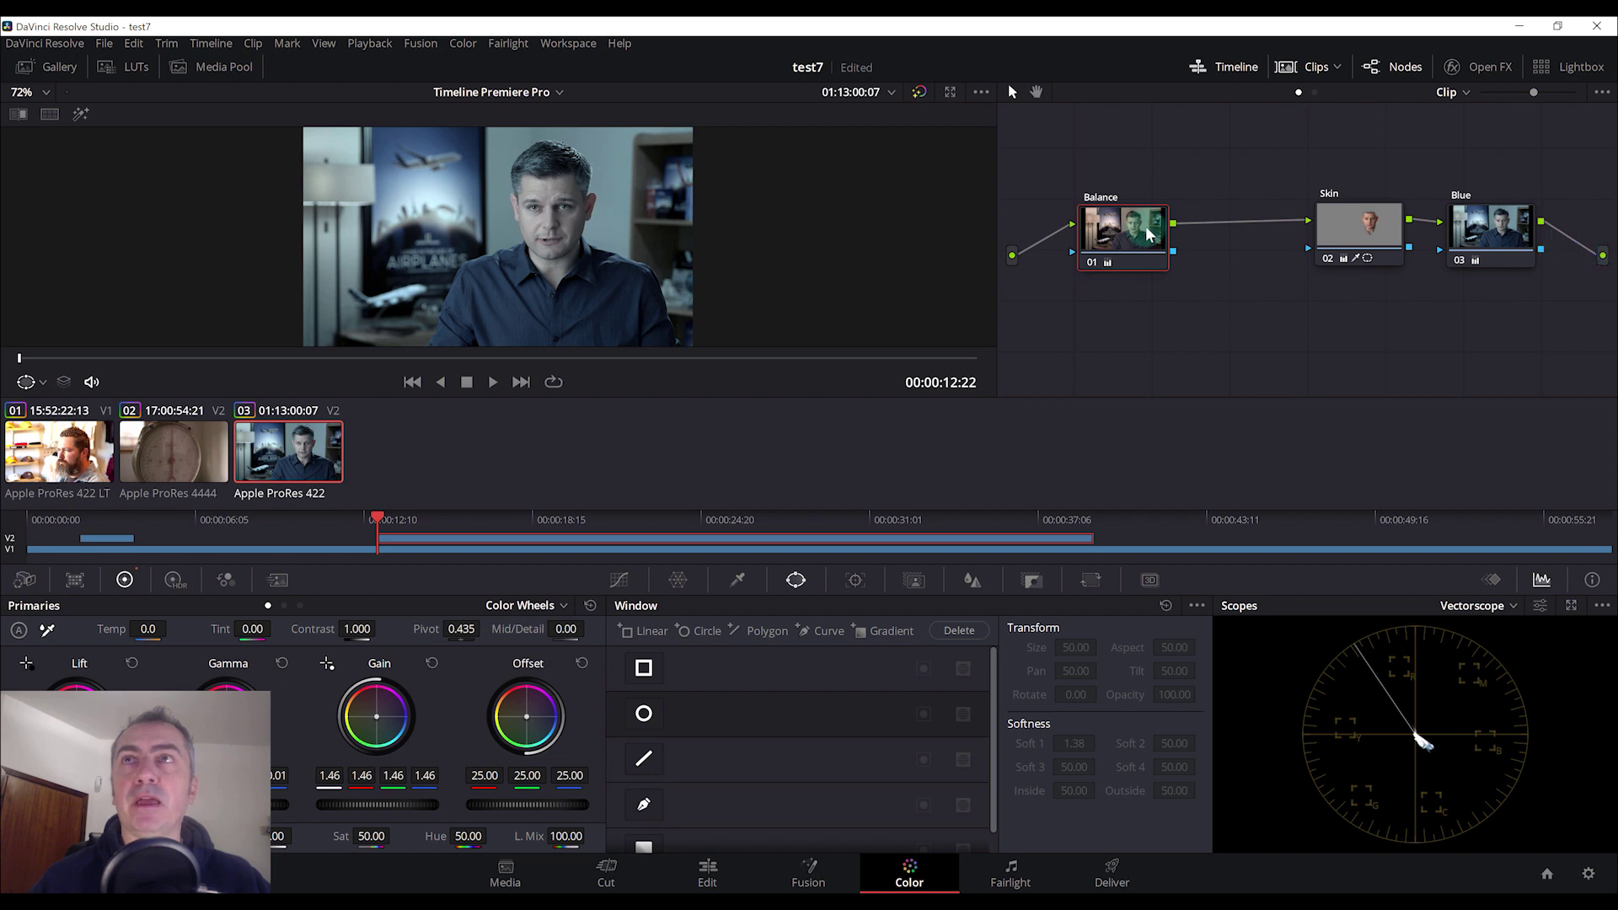
# Step: Add a serial node 02 after Balance, renumbering Skin to 03 and Blue to 04
pyautogui.moveTo(1149, 230); pyautogui.dragTo(1141, 219)
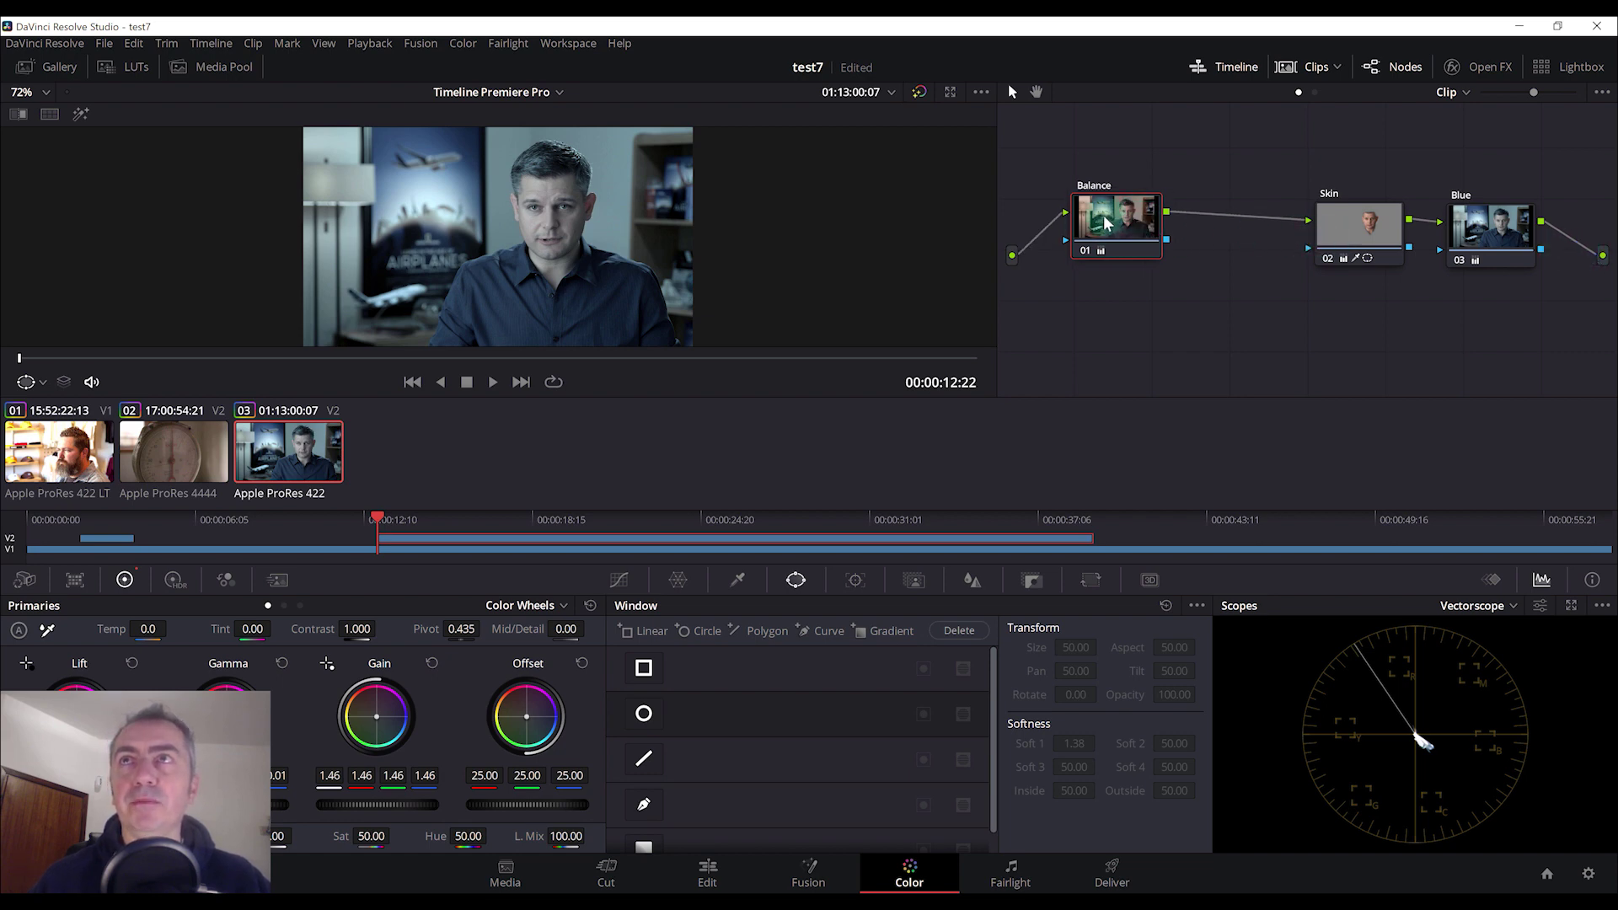
pyautogui.rightClick(1109, 223)
pyautogui.moveTo(1155, 274)
pyautogui.moveTo(1211, 303)
pyautogui.click(1298, 309)
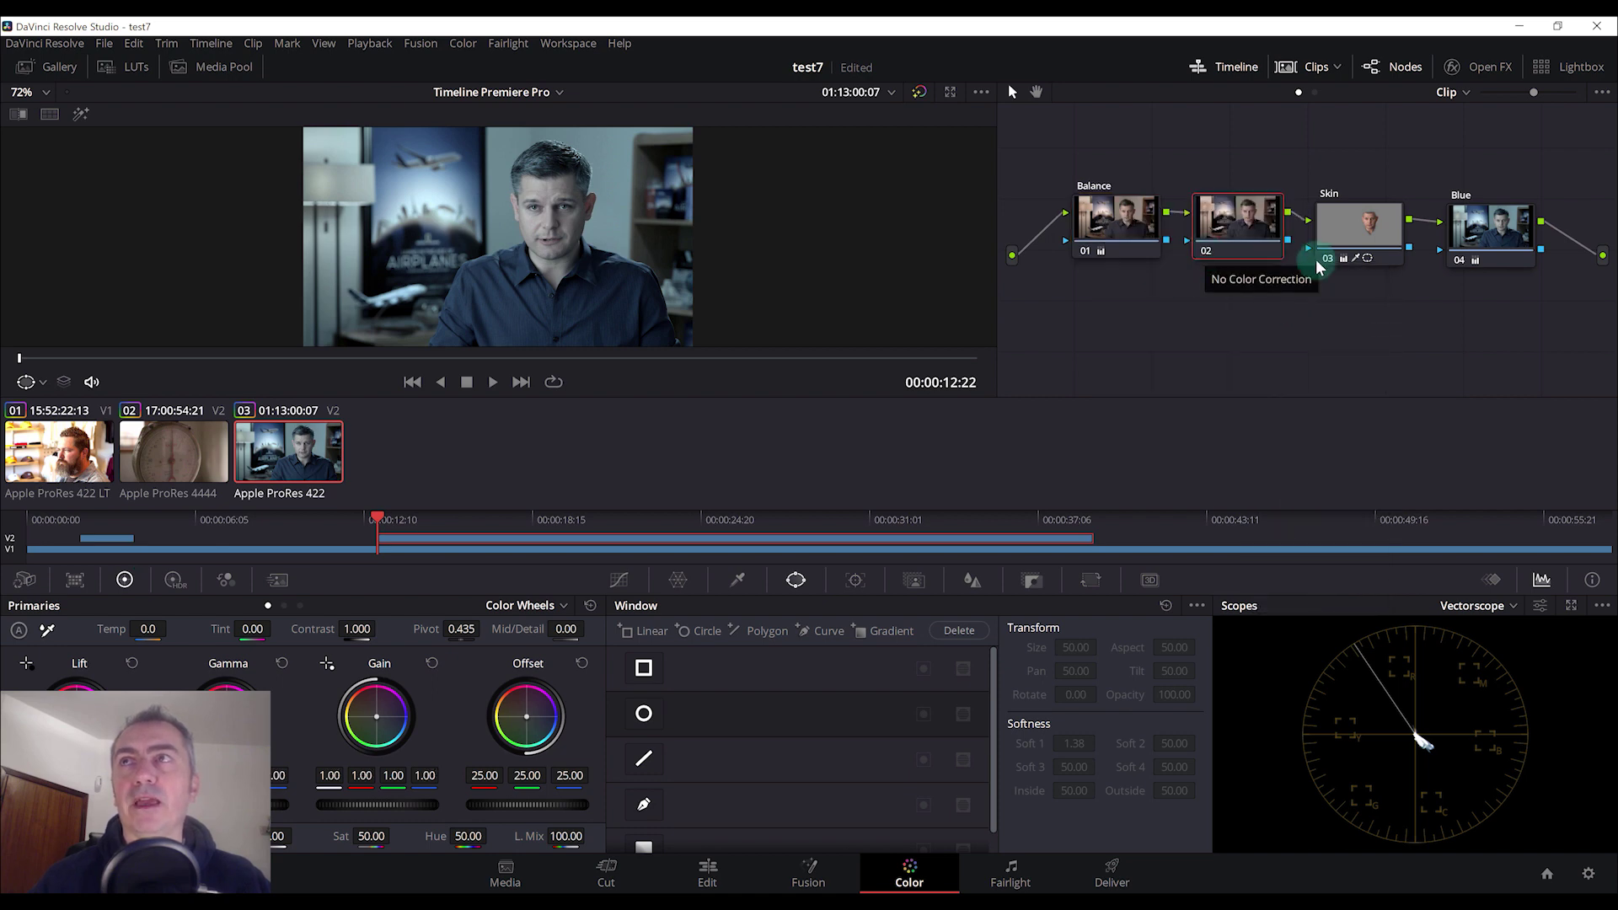
pyautogui.moveTo(1319, 267)
pyautogui.moveTo(1476, 260)
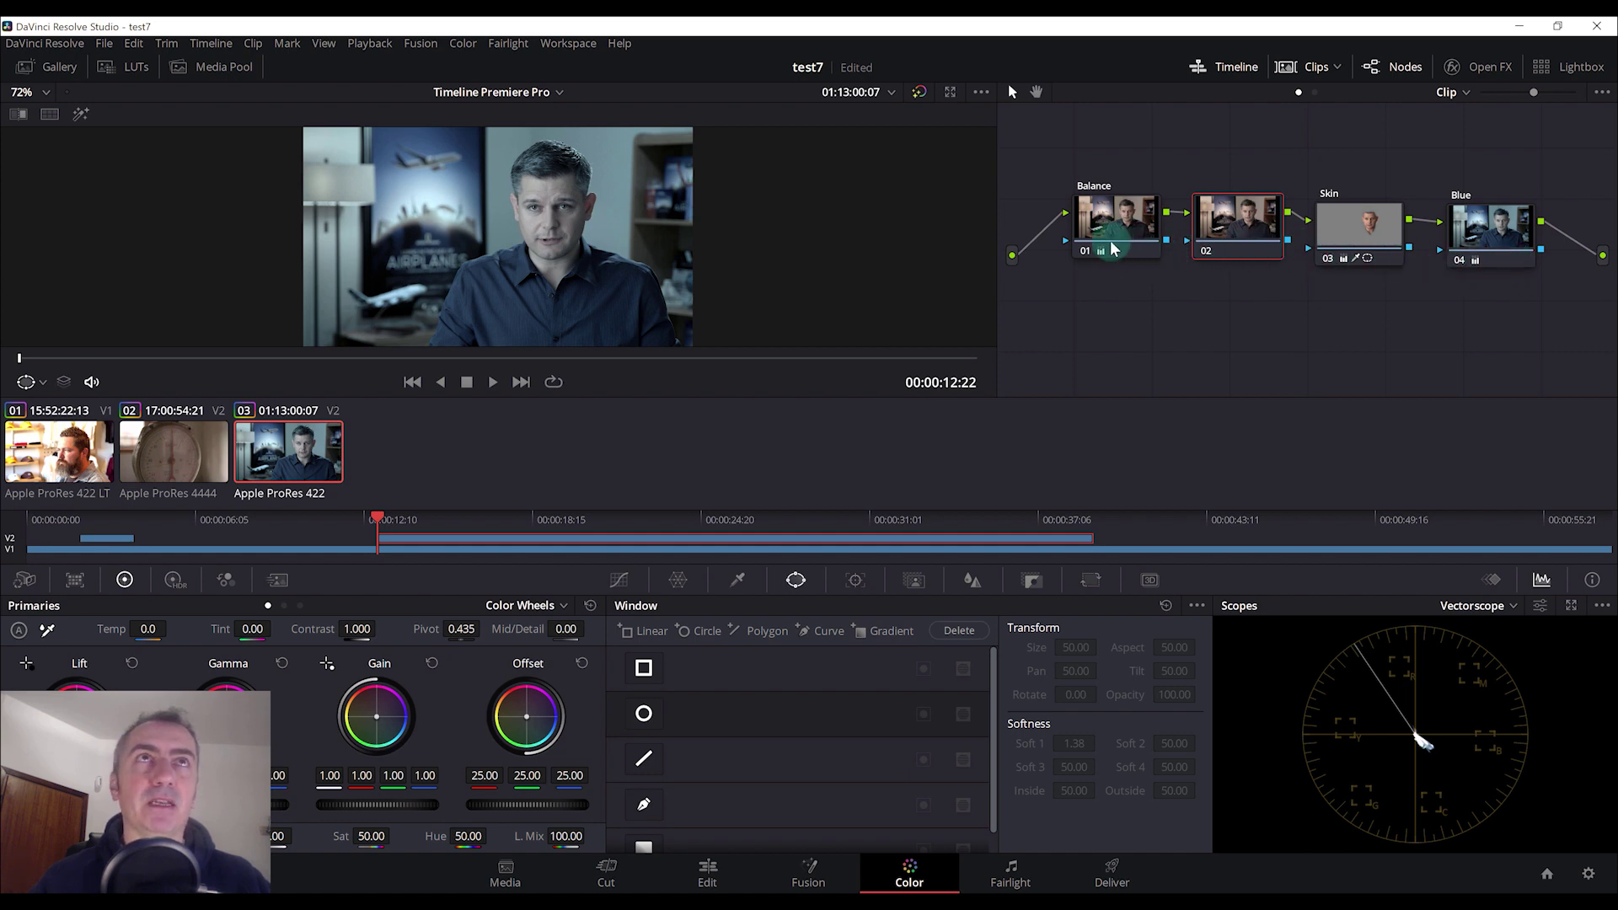
# Step: Enable 'Preserve node numbers when adding nodes' in User > Color preferences and save
pyautogui.click(44, 43)
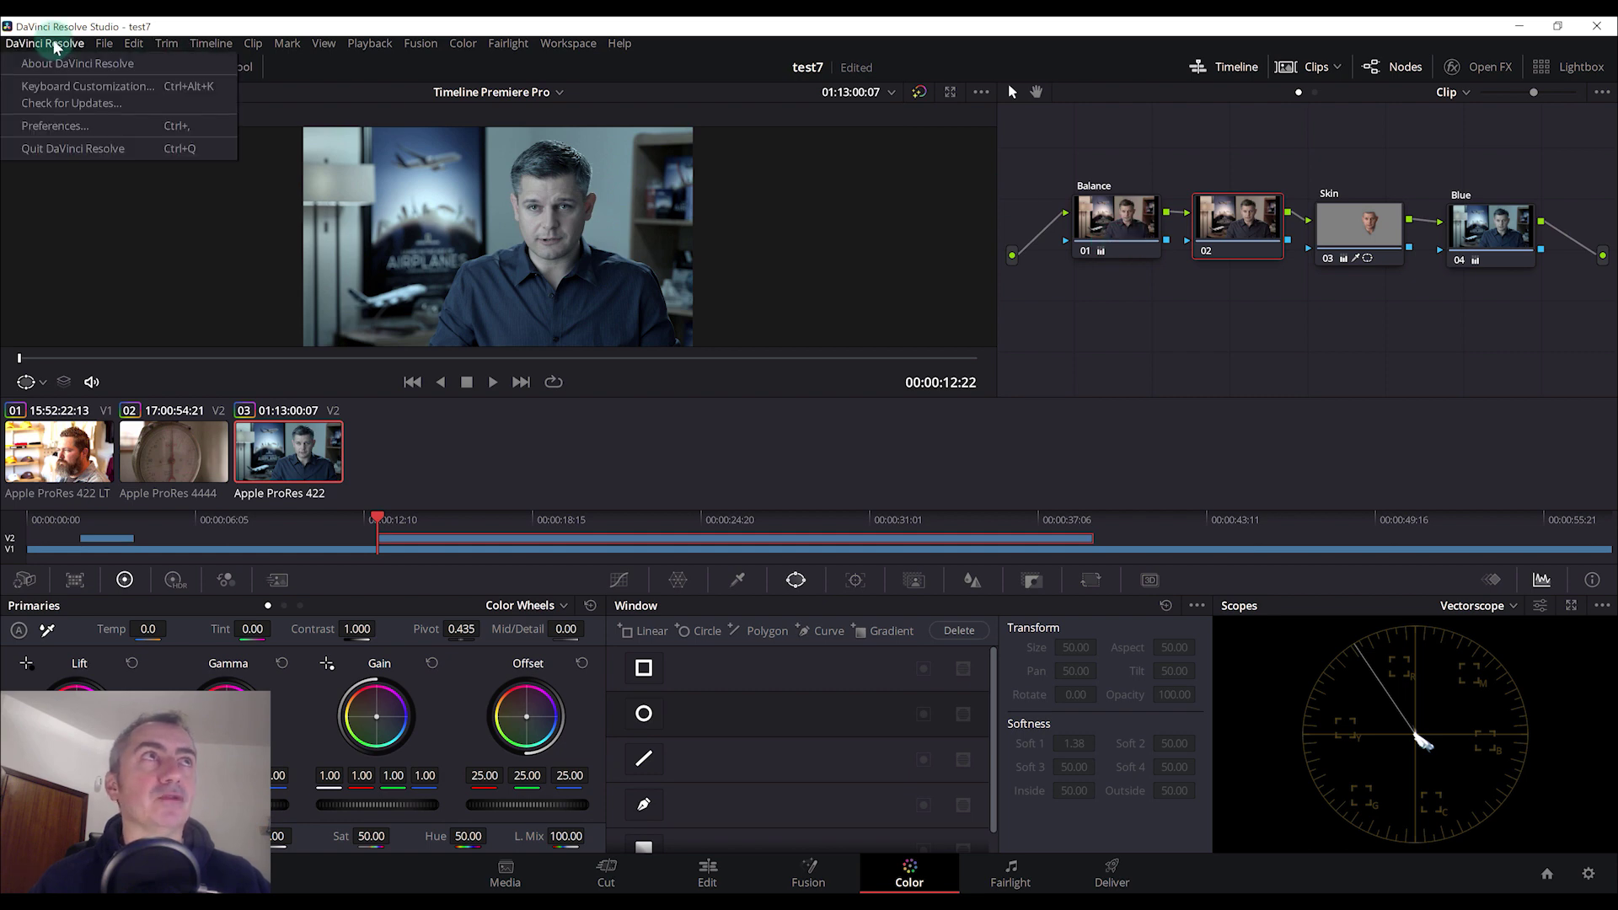
pyautogui.click(67, 126)
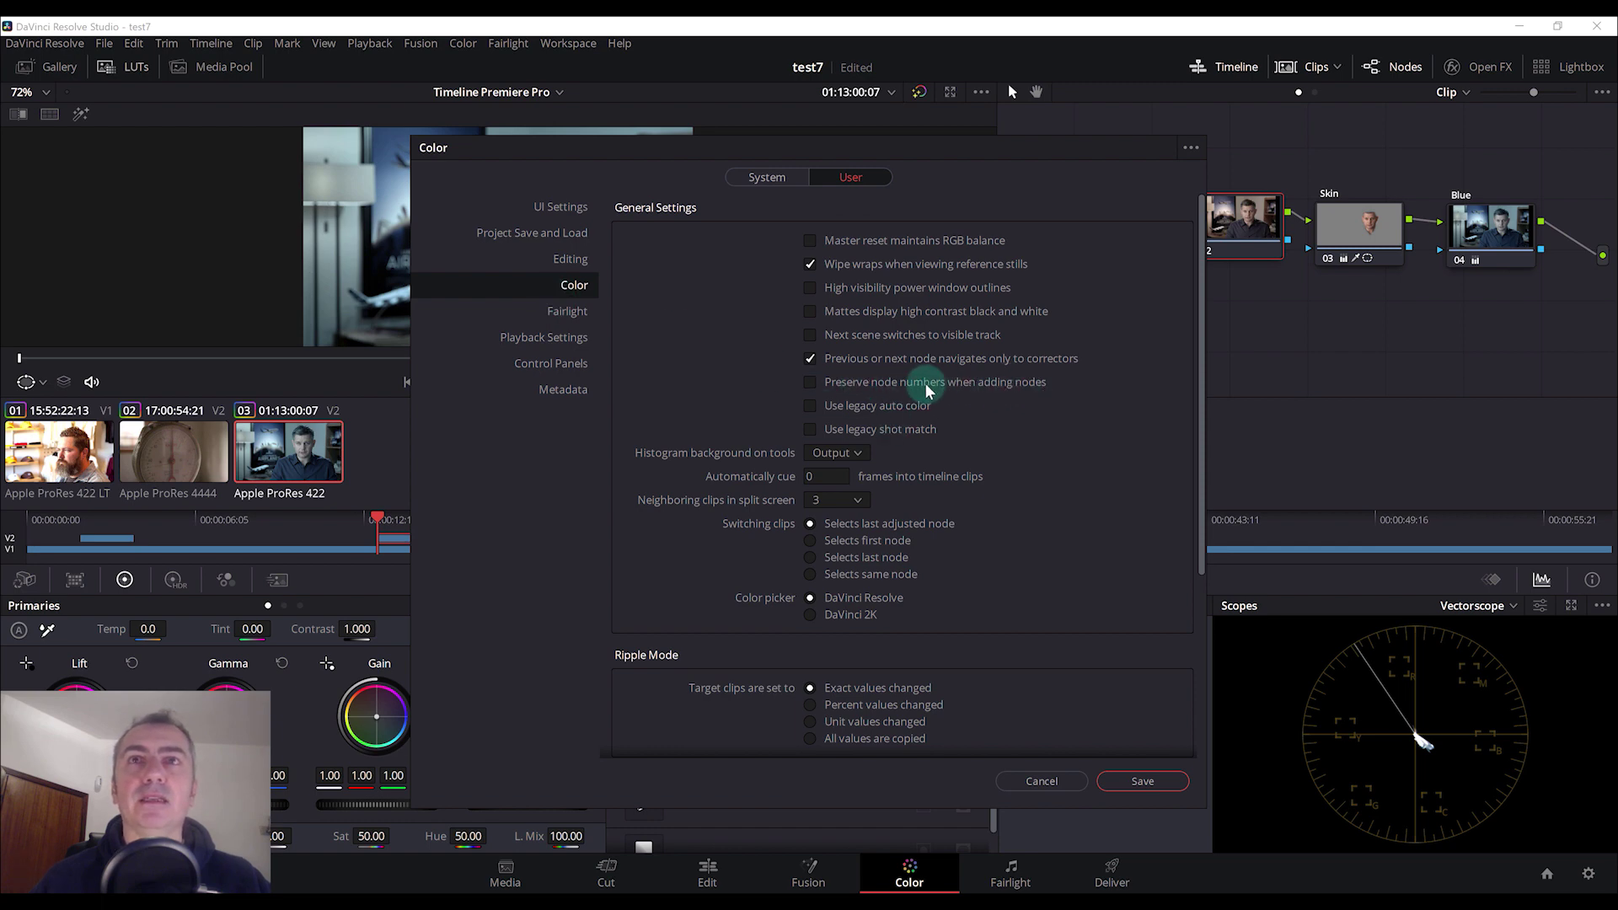
pyautogui.click(811, 382)
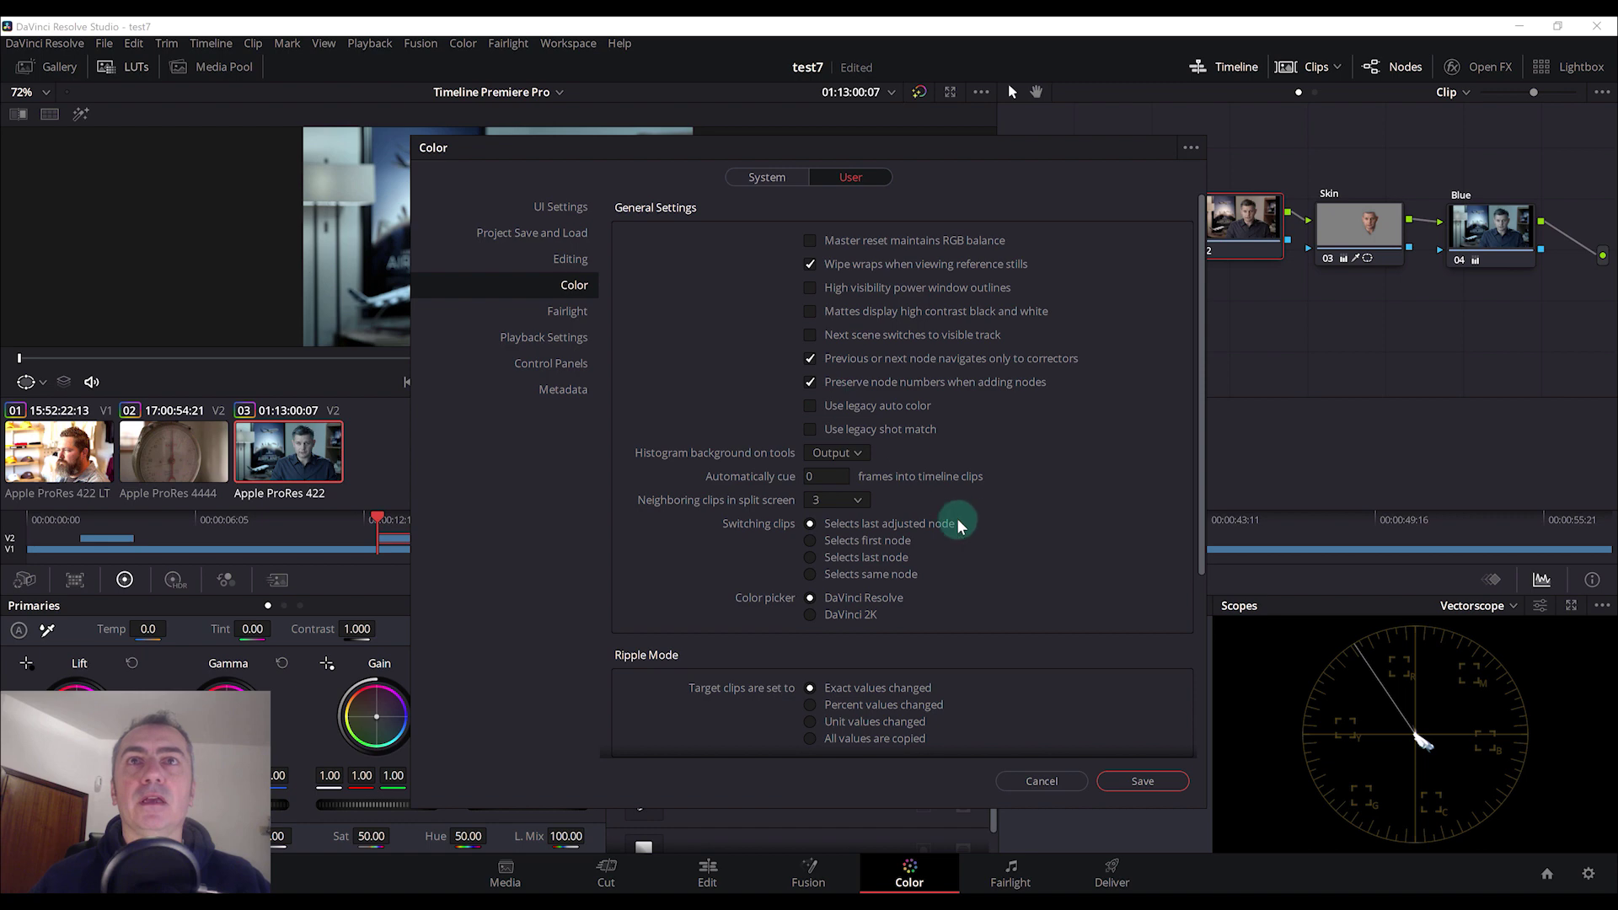
pyautogui.click(1129, 780)
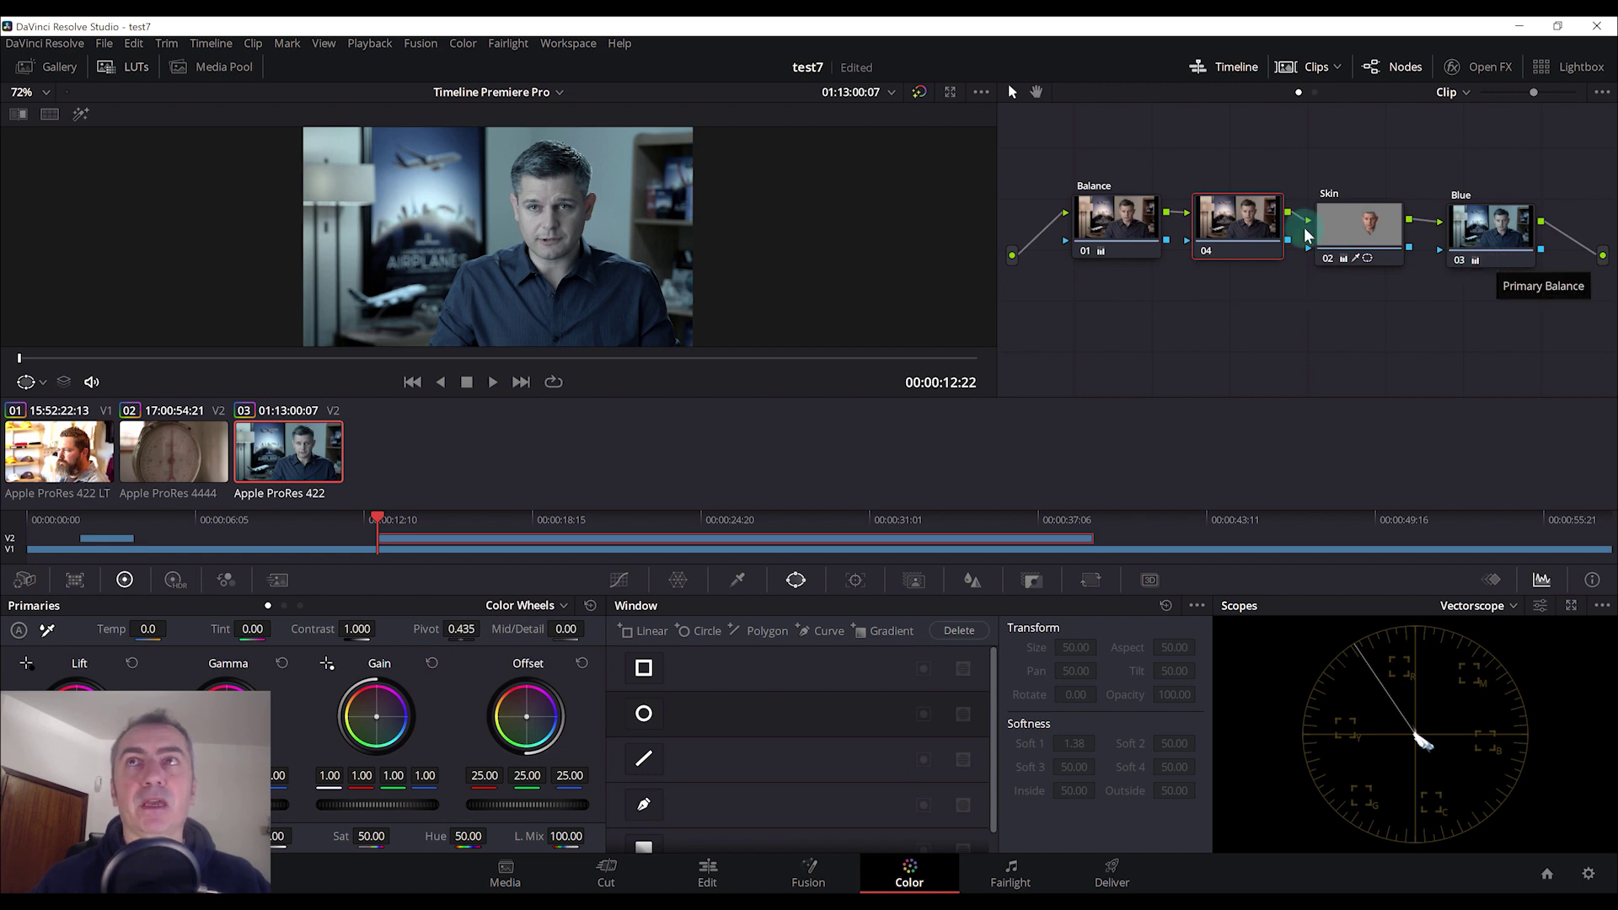
# Step: Save the User > Color preferences with 'Preserve node numbers when adding nodes' turned off
pyautogui.click(46, 43)
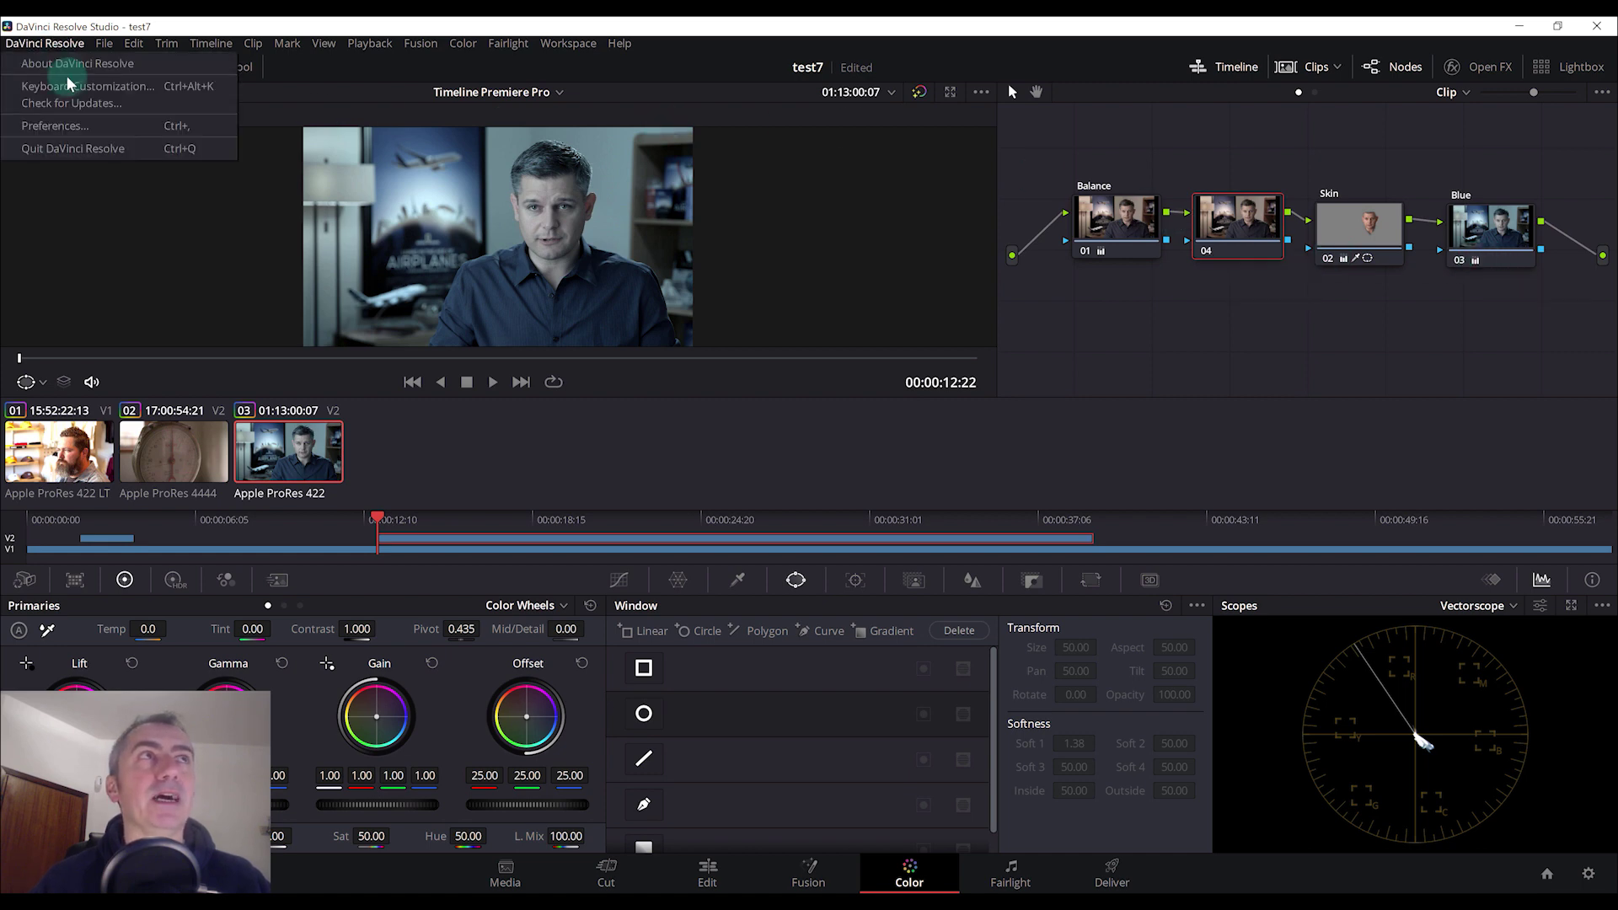
pyautogui.click(70, 127)
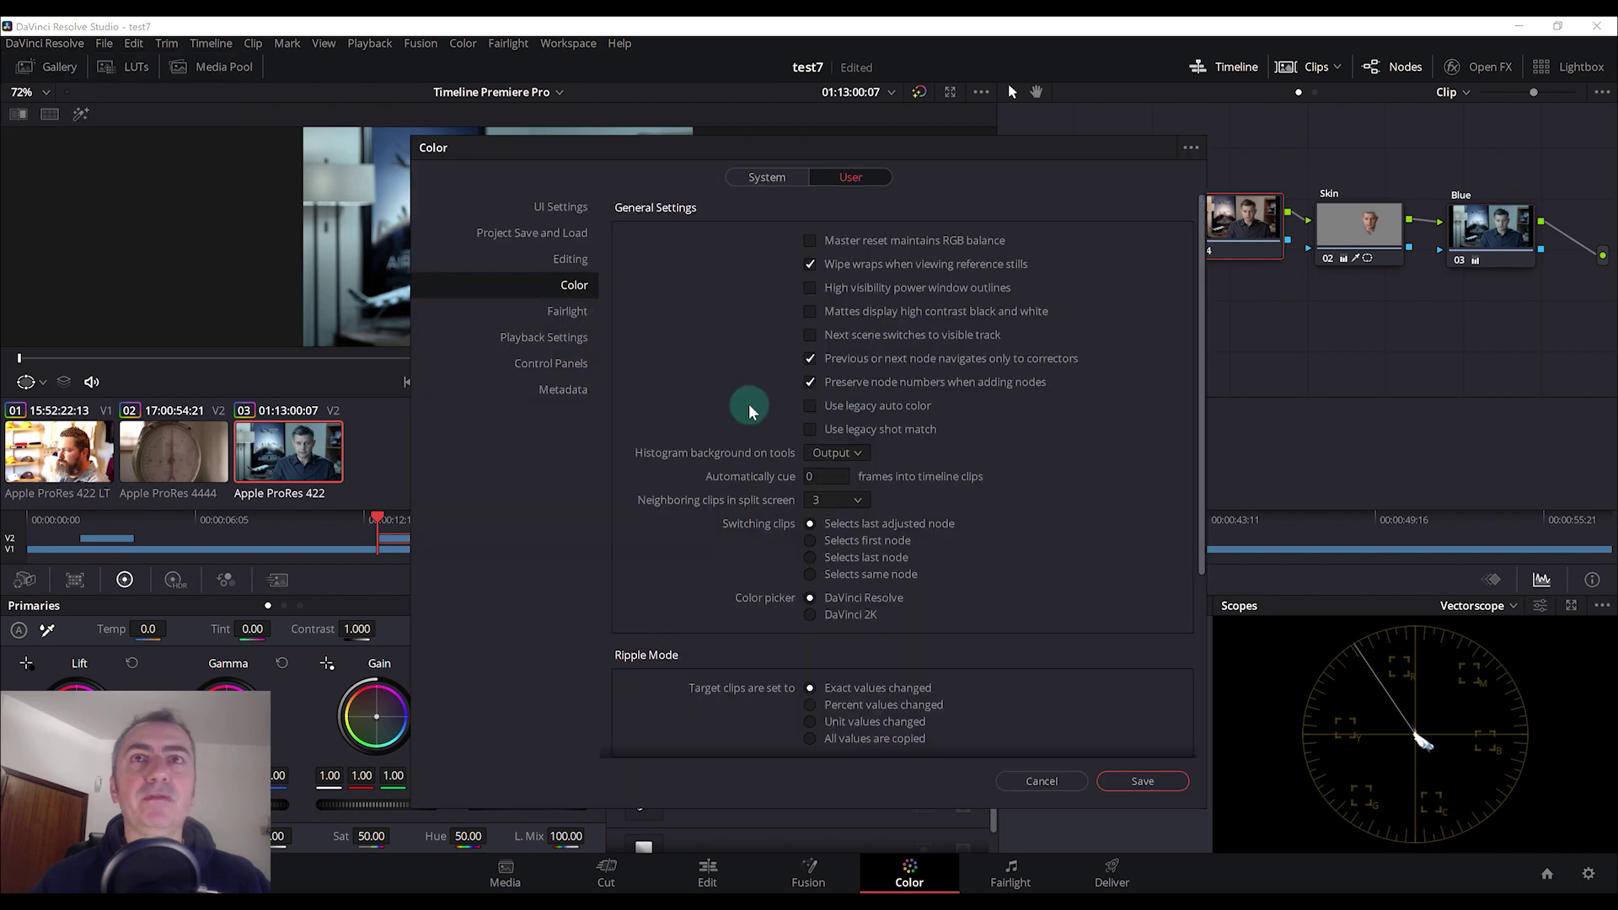
pyautogui.click(1133, 784)
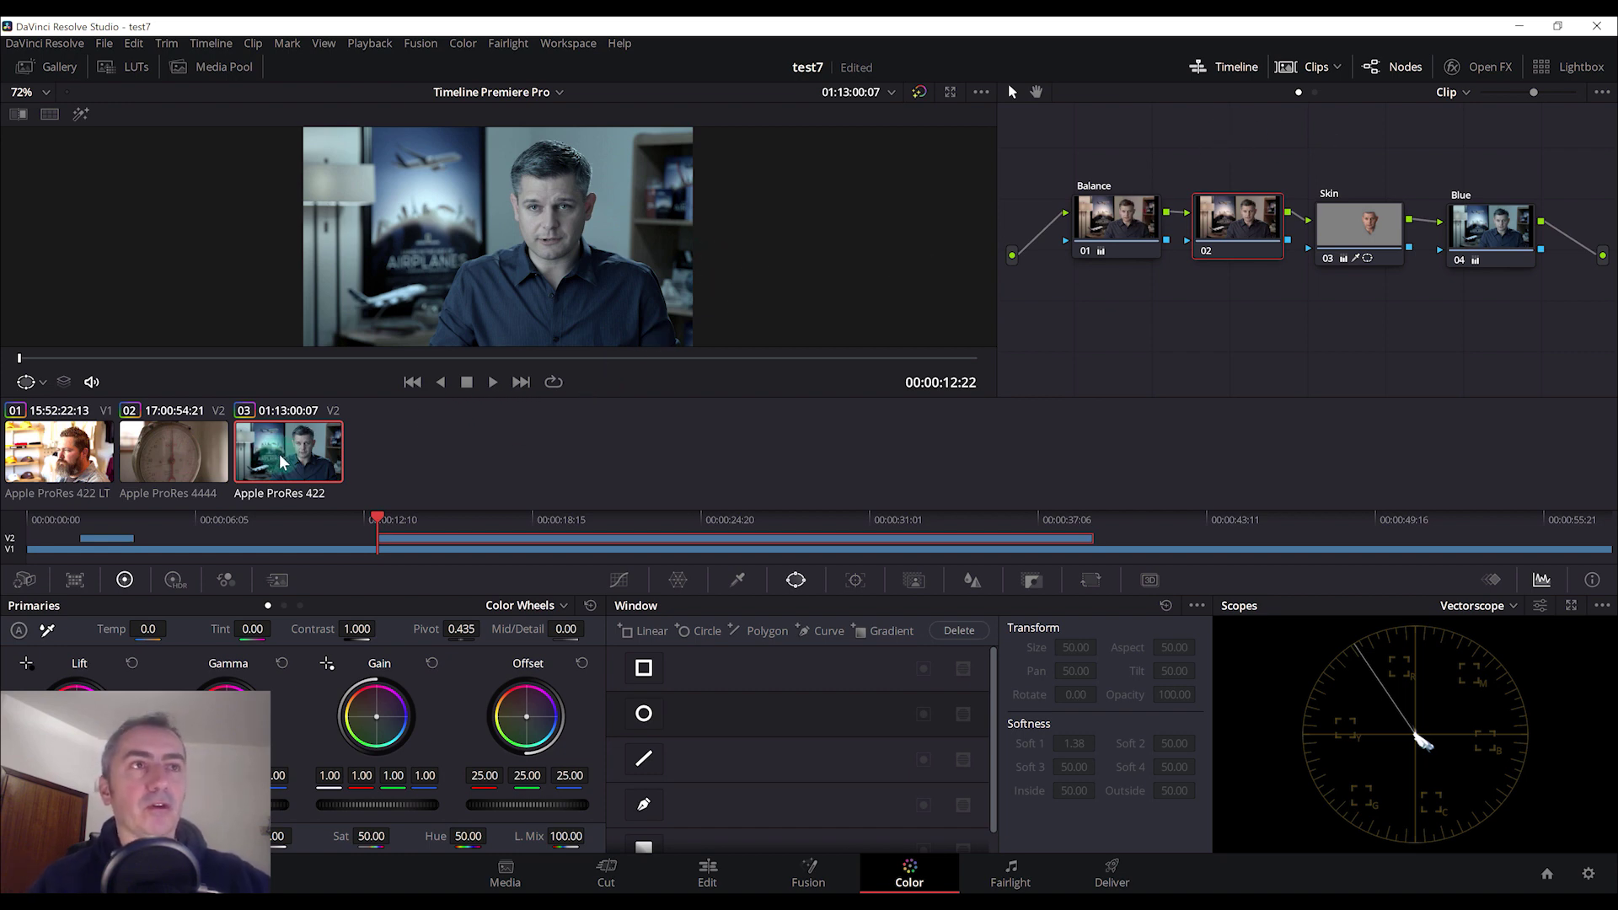
# Step: Copy clip 03's Balance–Skin–Blue grade onto the pressure-gauge clip 02
pyautogui.click(205, 472)
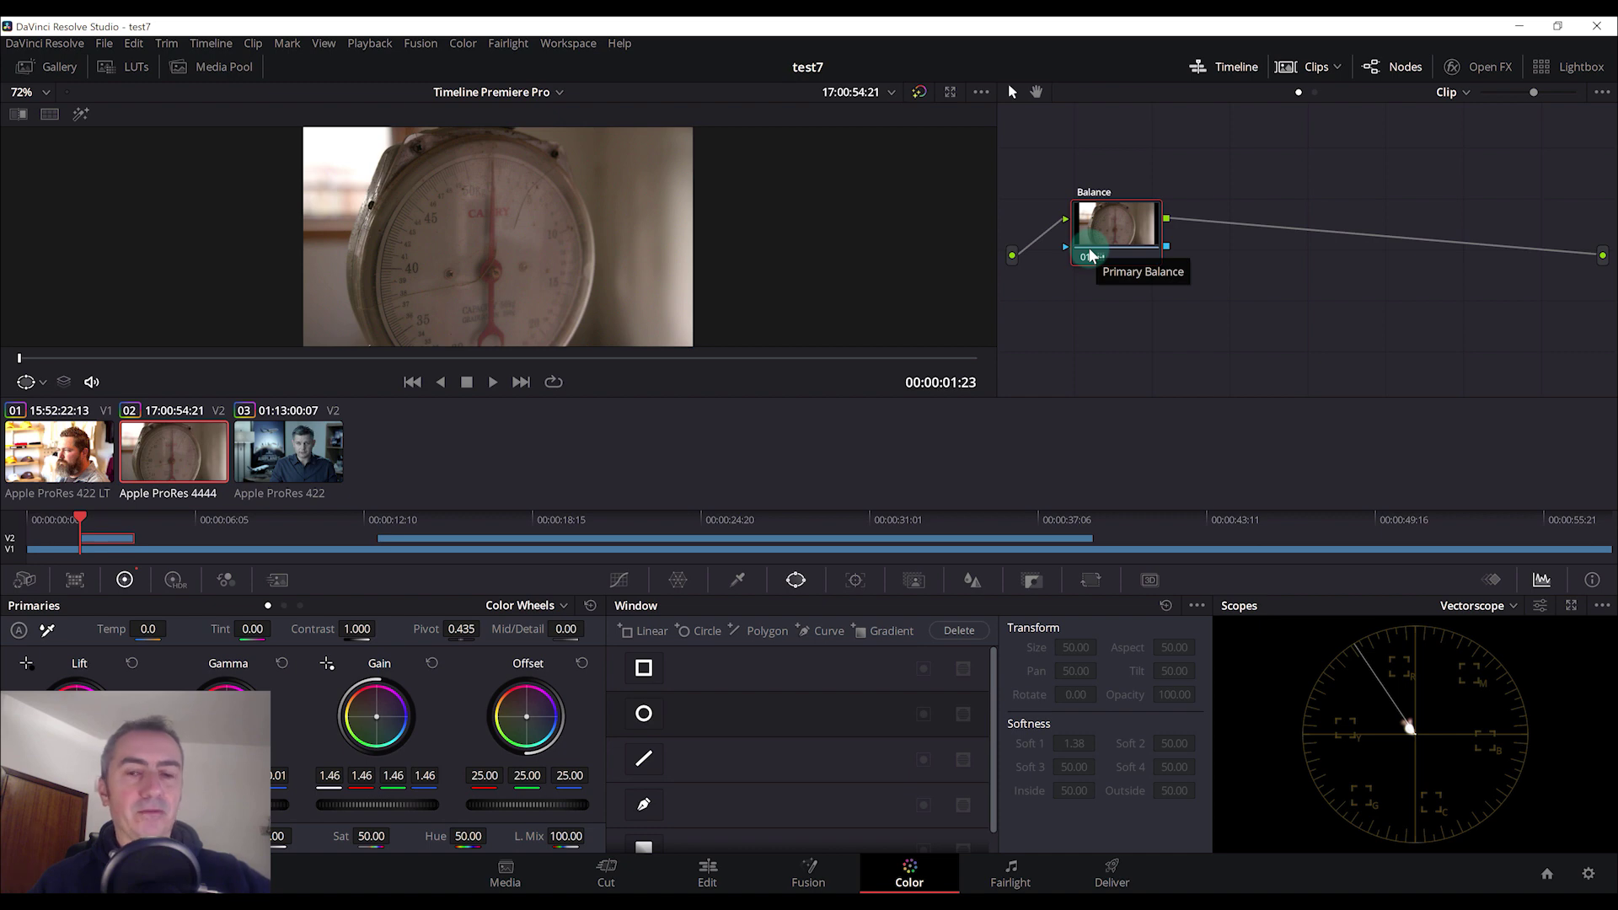
pyautogui.press('=')
pyautogui.click(312, 446)
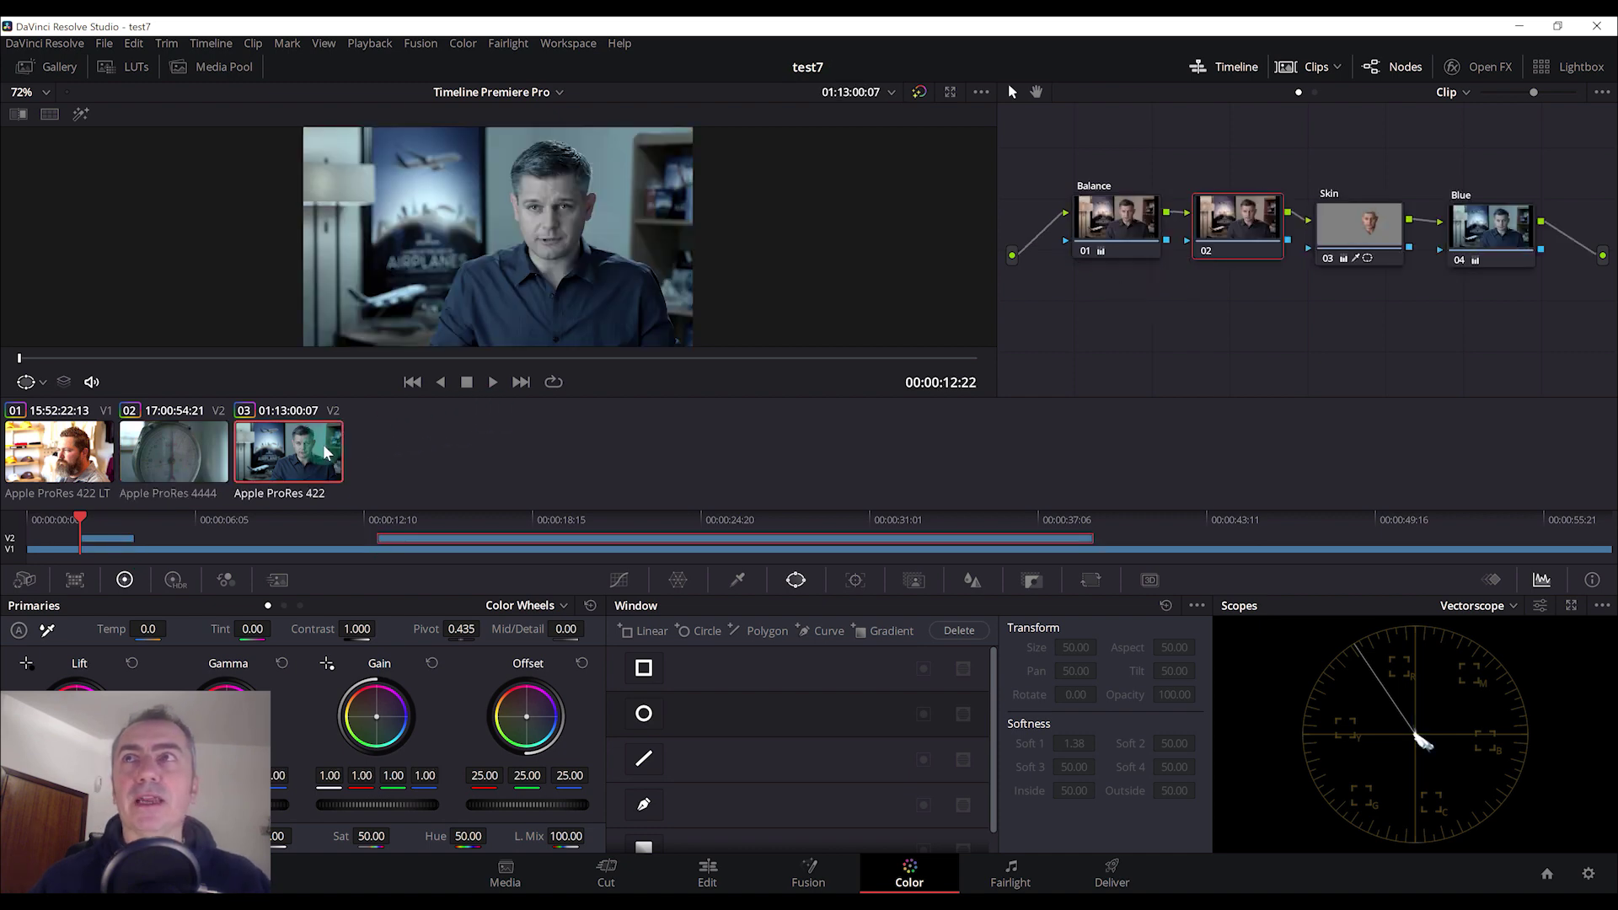
pyautogui.click(198, 464)
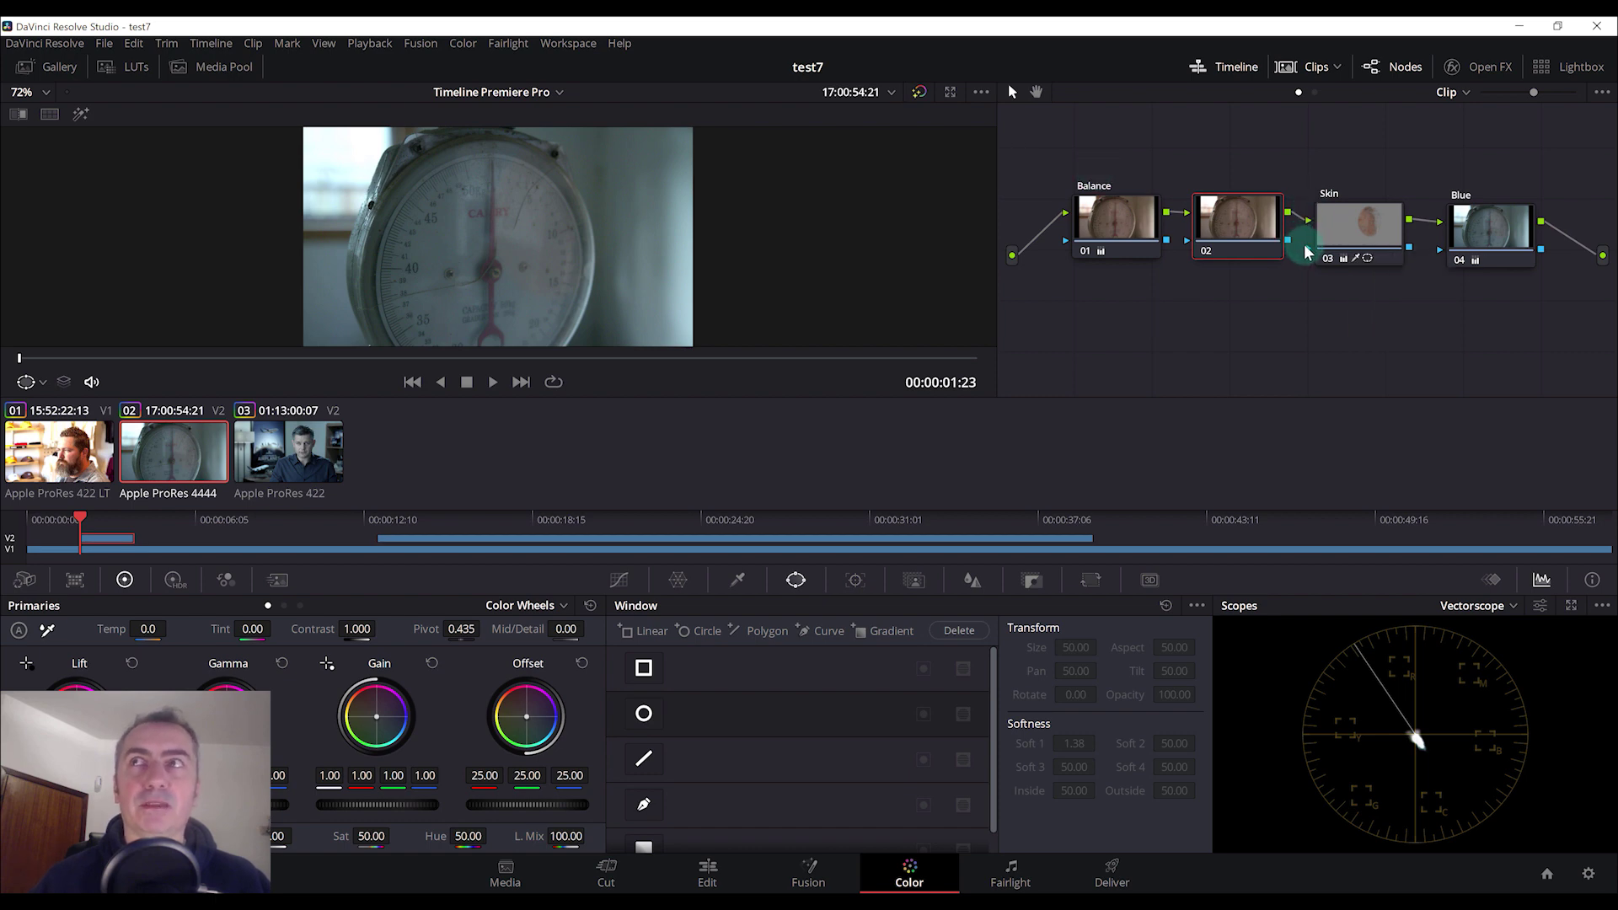
# Step: Delete the Skin node from clip 02's grade and move node 02 right
pyautogui.click(1354, 226)
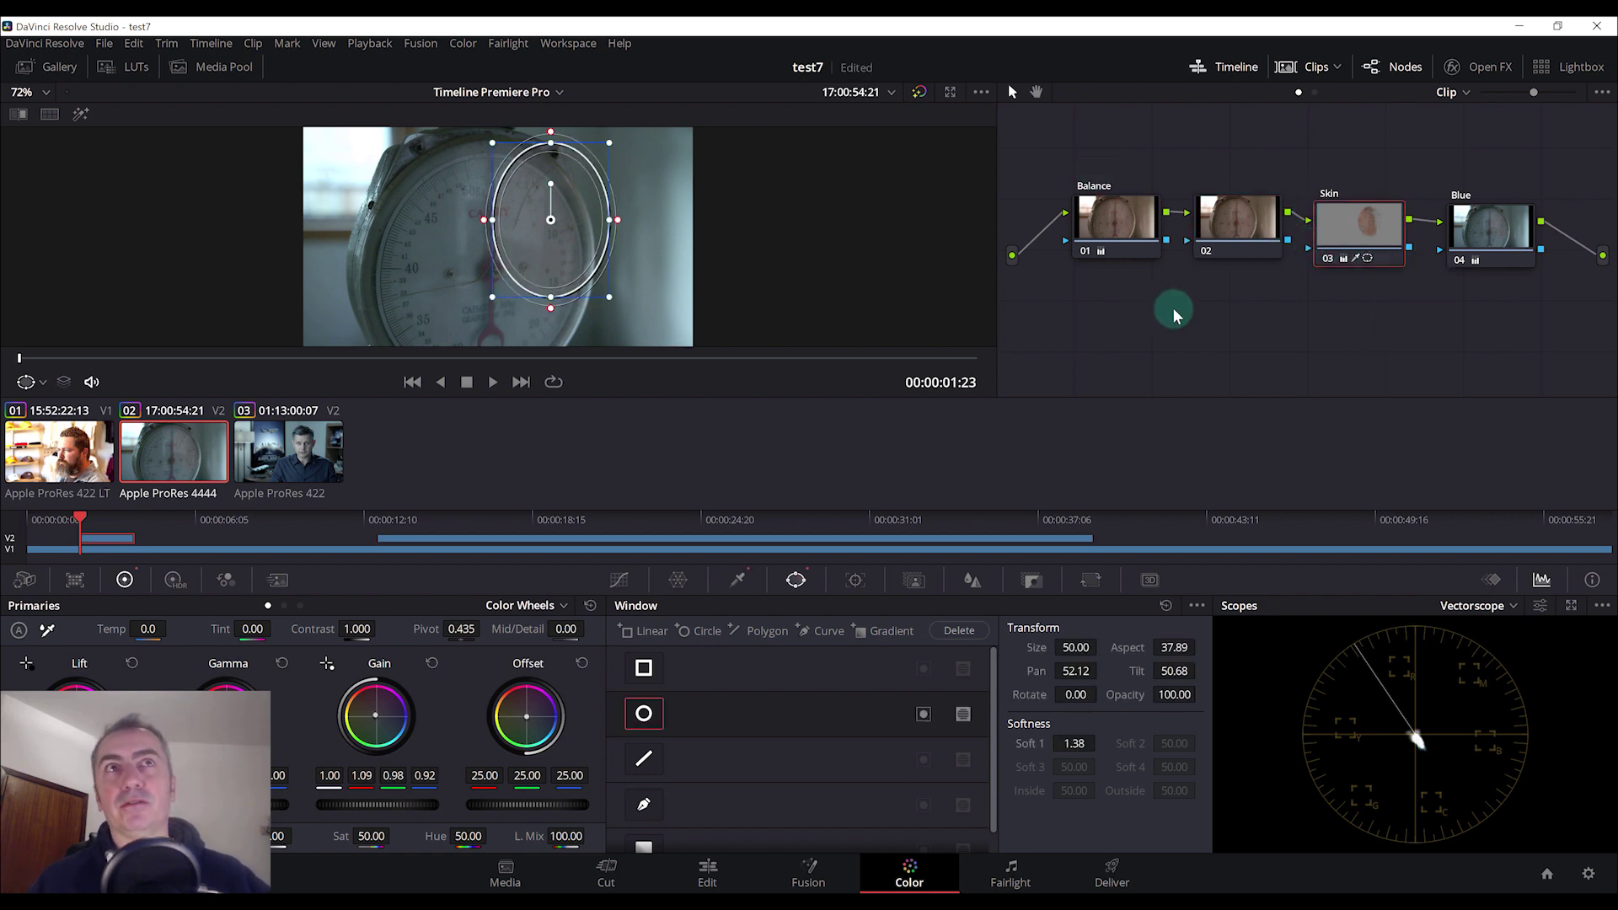
pyautogui.press('Delete')
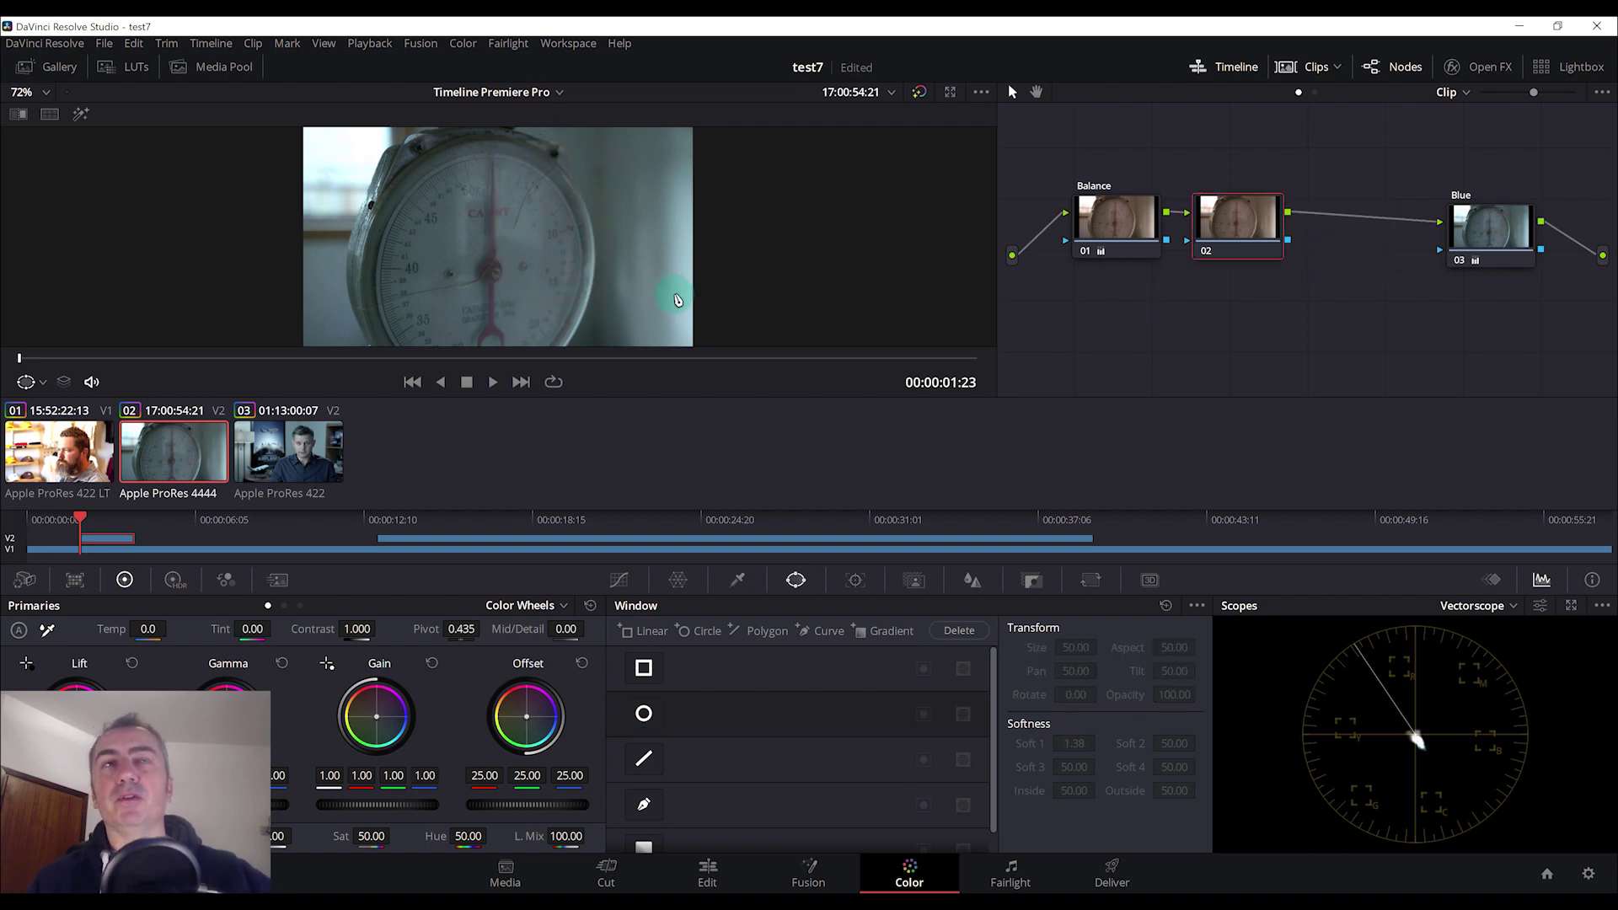
pyautogui.moveTo(1214, 233); pyautogui.dragTo(1266, 233)
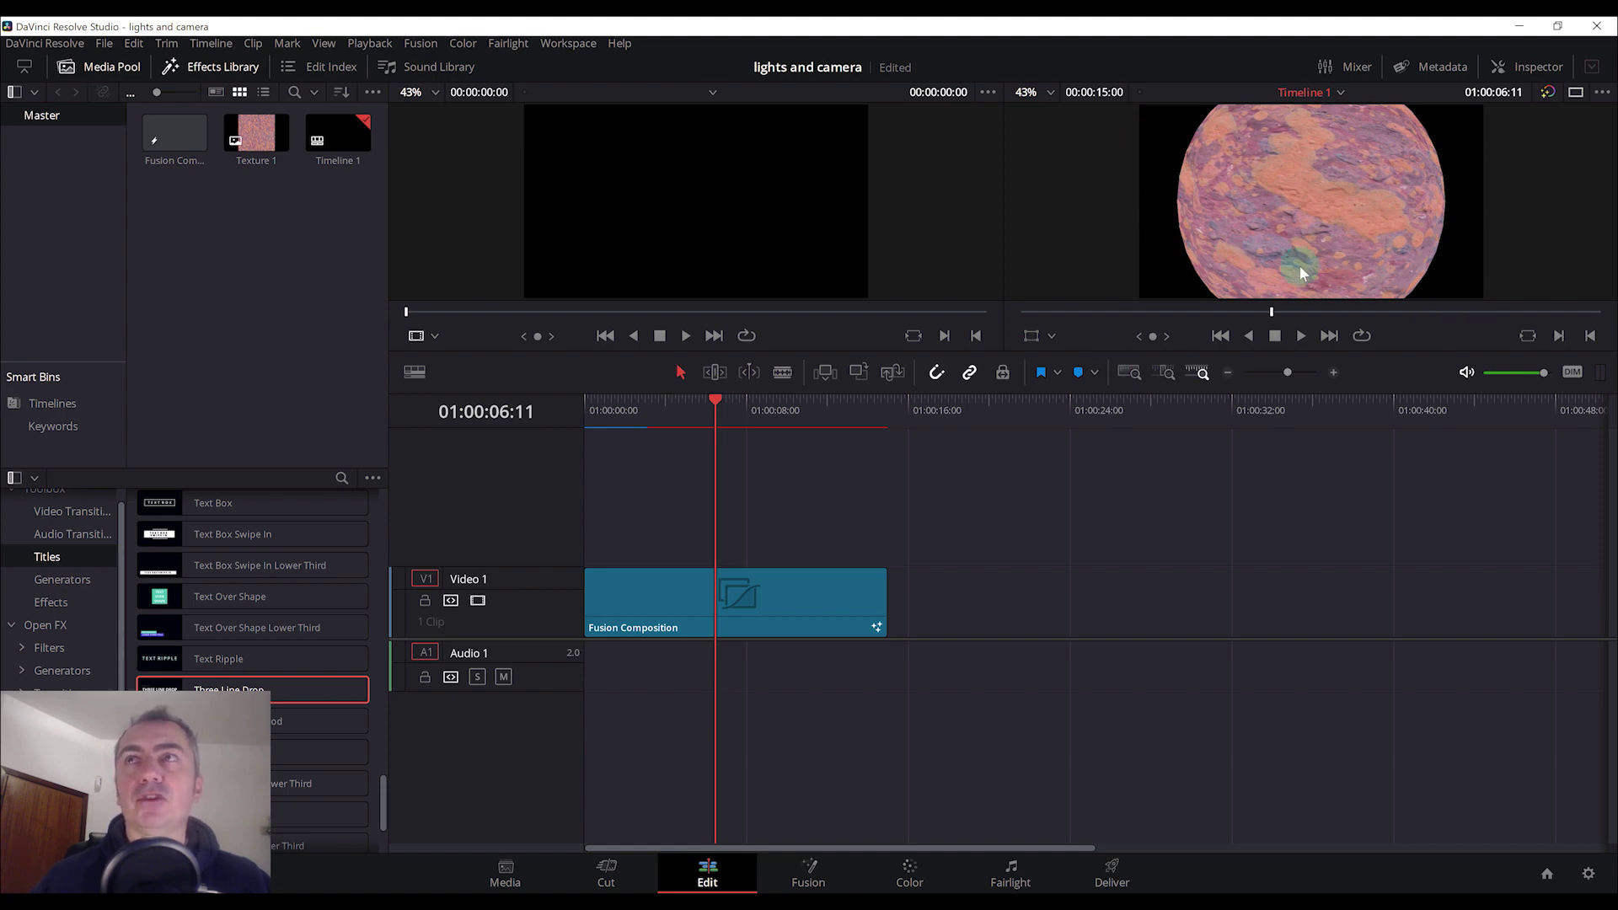
# Step: On the Deliver page, render as DNxHR 444 10-bit with Export Alpha ticked
pyautogui.click(1112, 872)
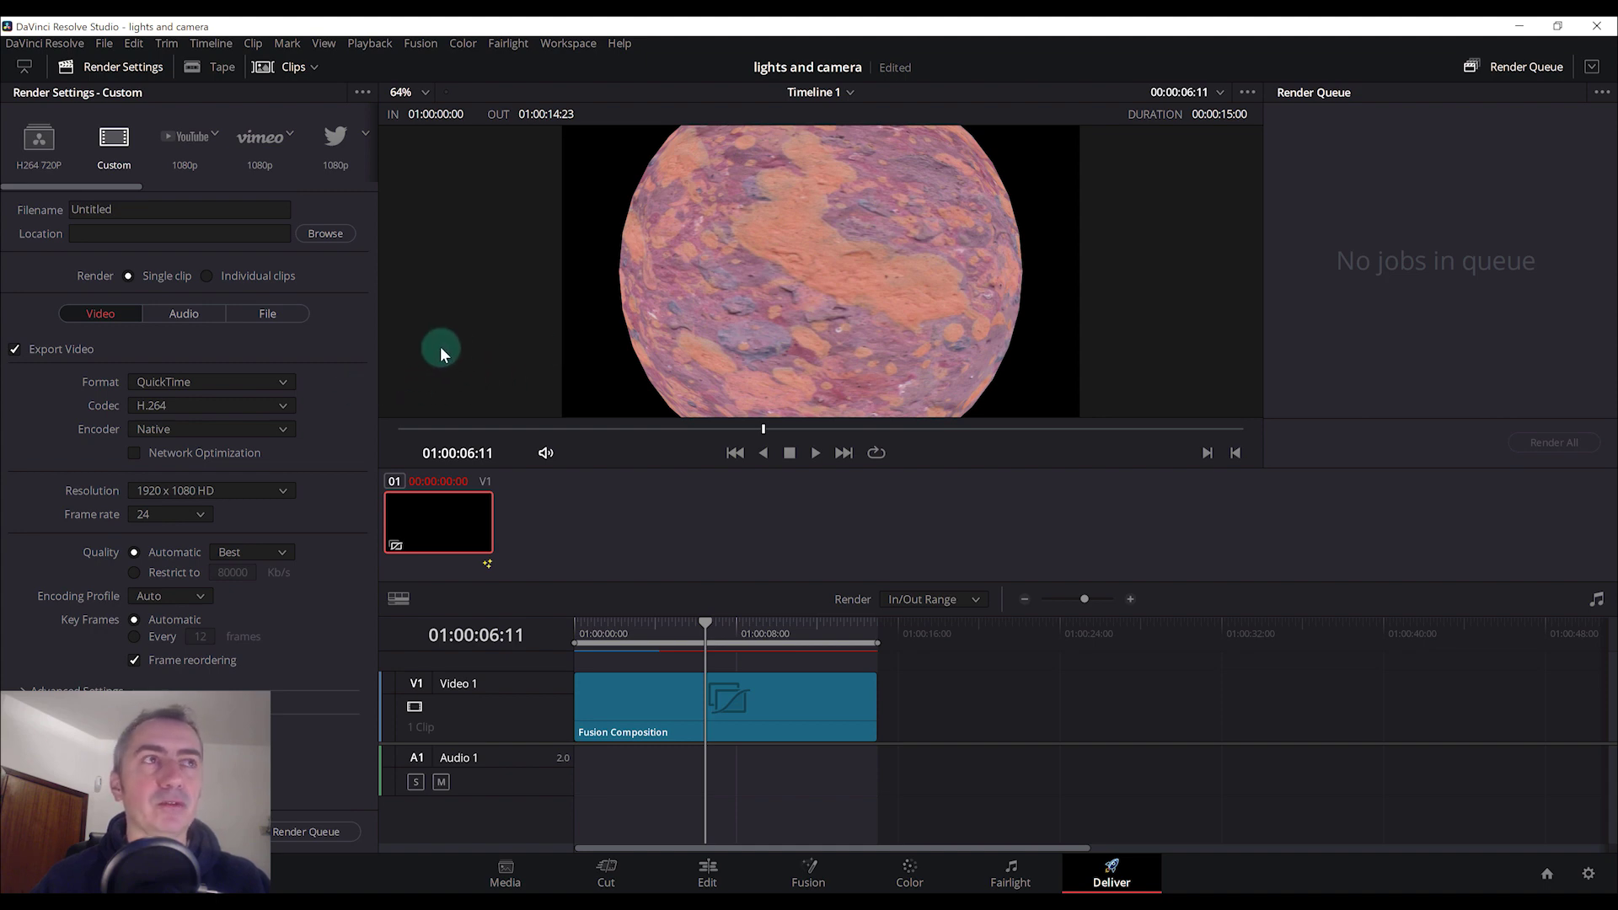
pyautogui.click(201, 407)
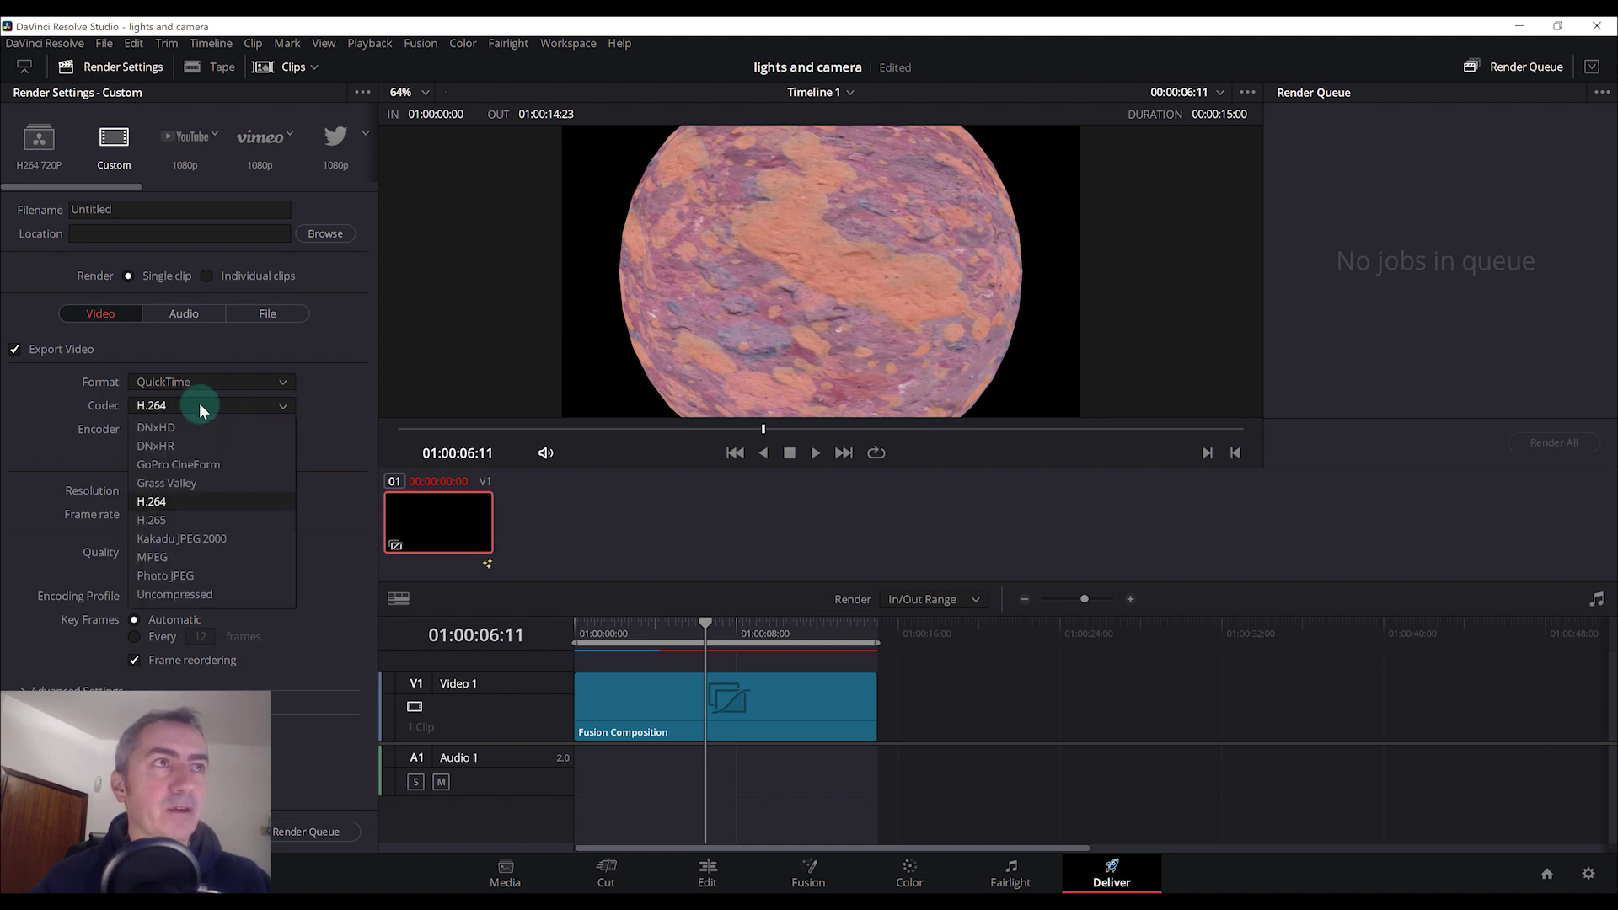
pyautogui.click(160, 446)
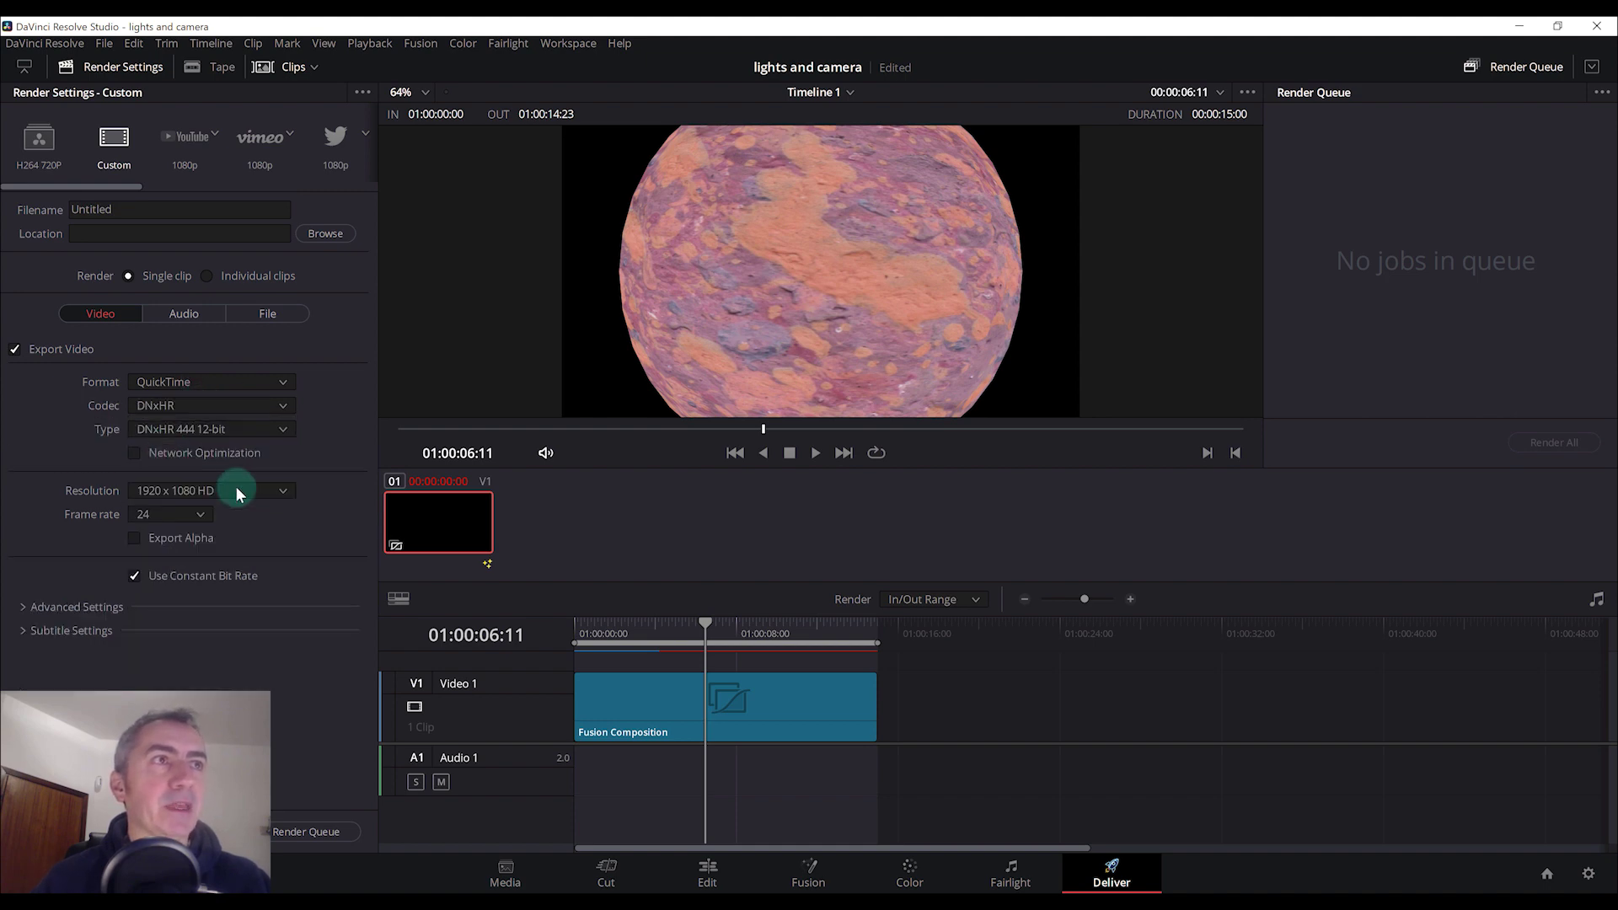
pyautogui.click(206, 432)
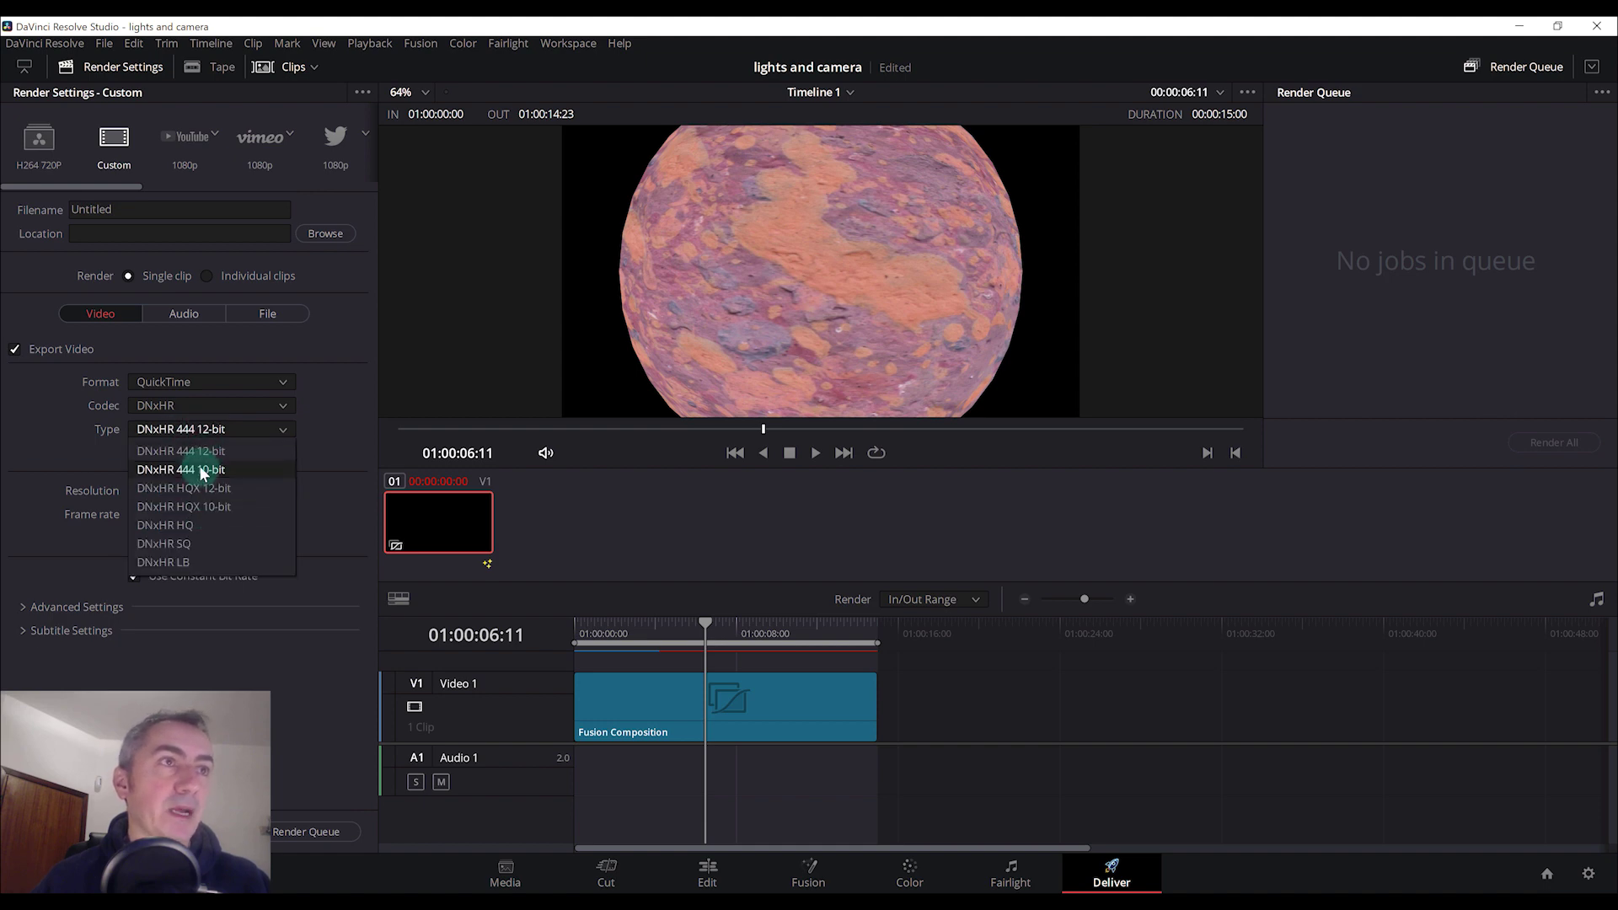
pyautogui.click(202, 469)
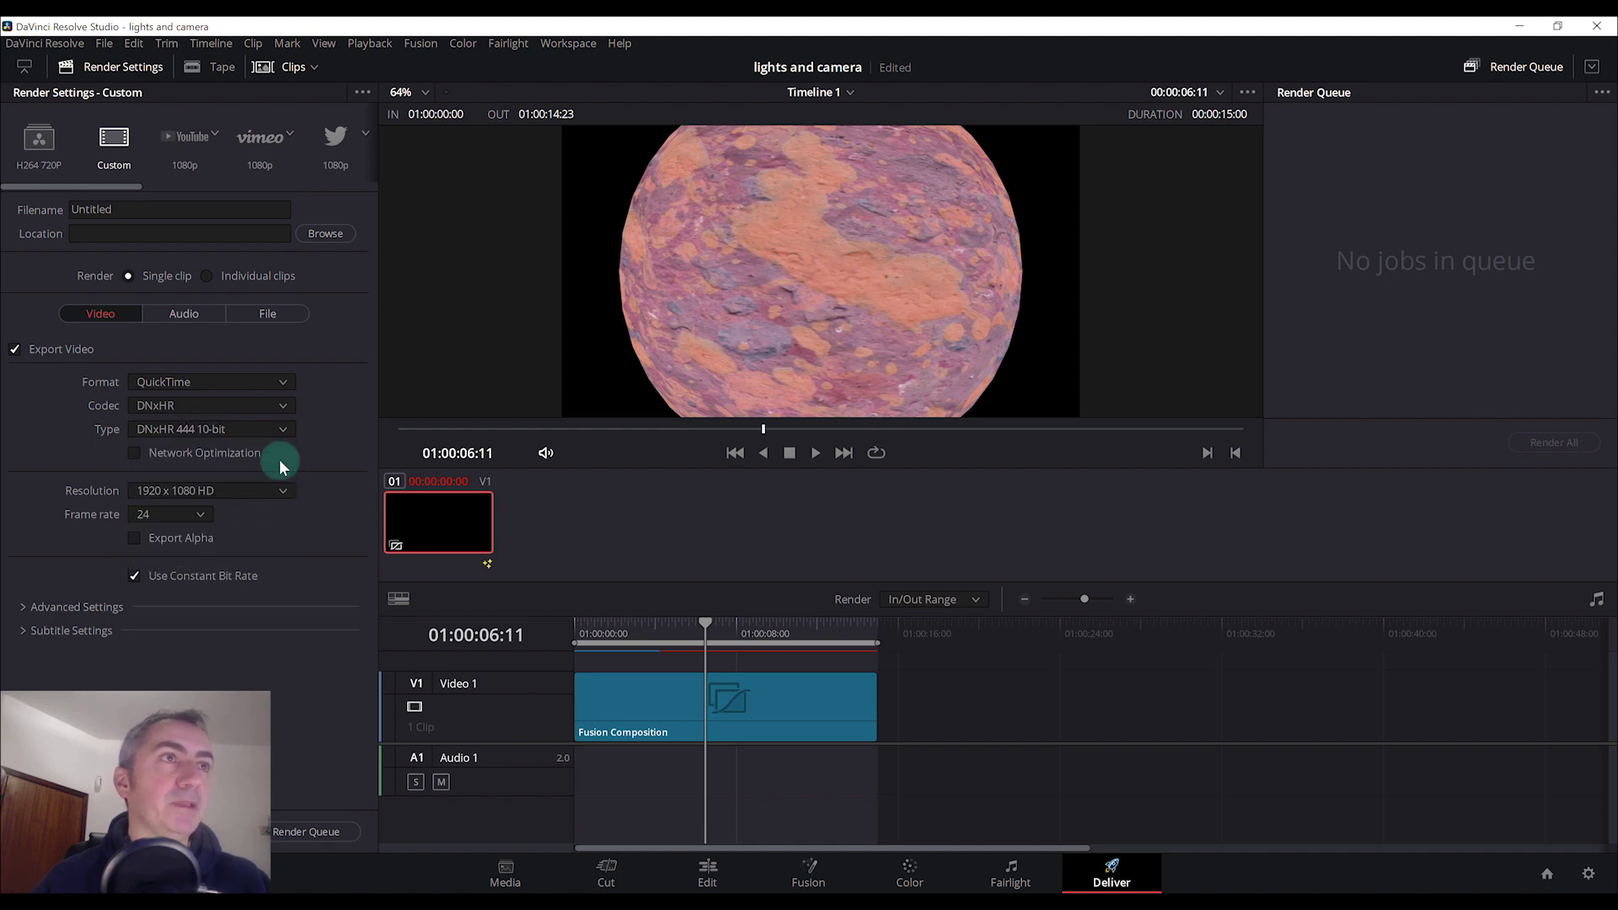
pyautogui.click(134, 538)
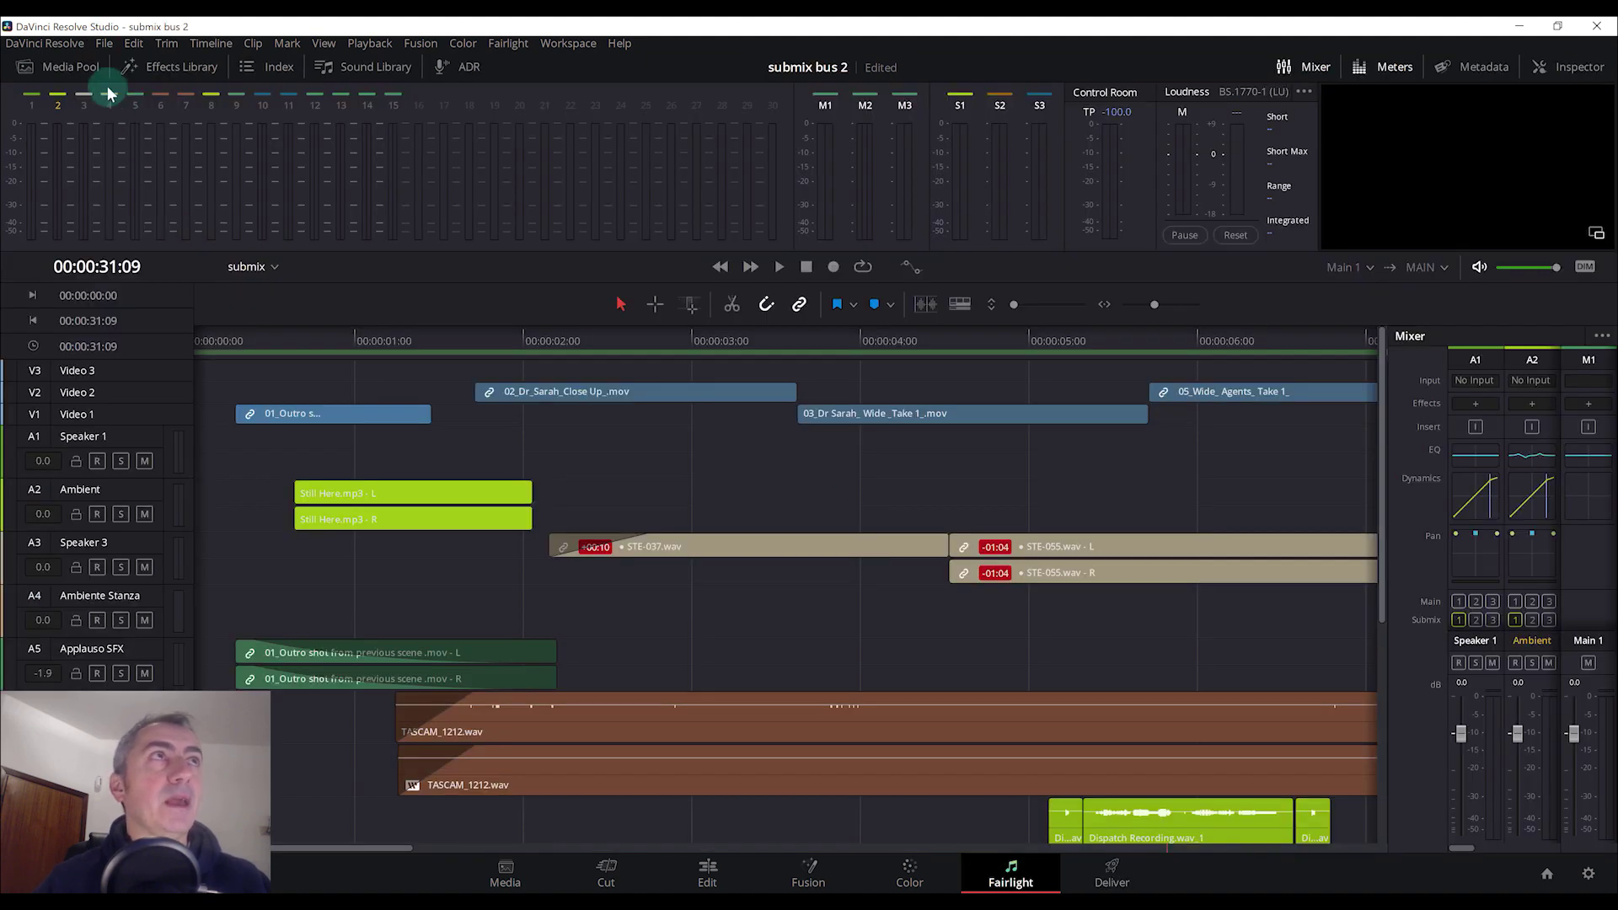
# Step: Open Quick Export from the File menu, offering H.264 1280 x 720 at 23.976 fps
pyautogui.click(103, 44)
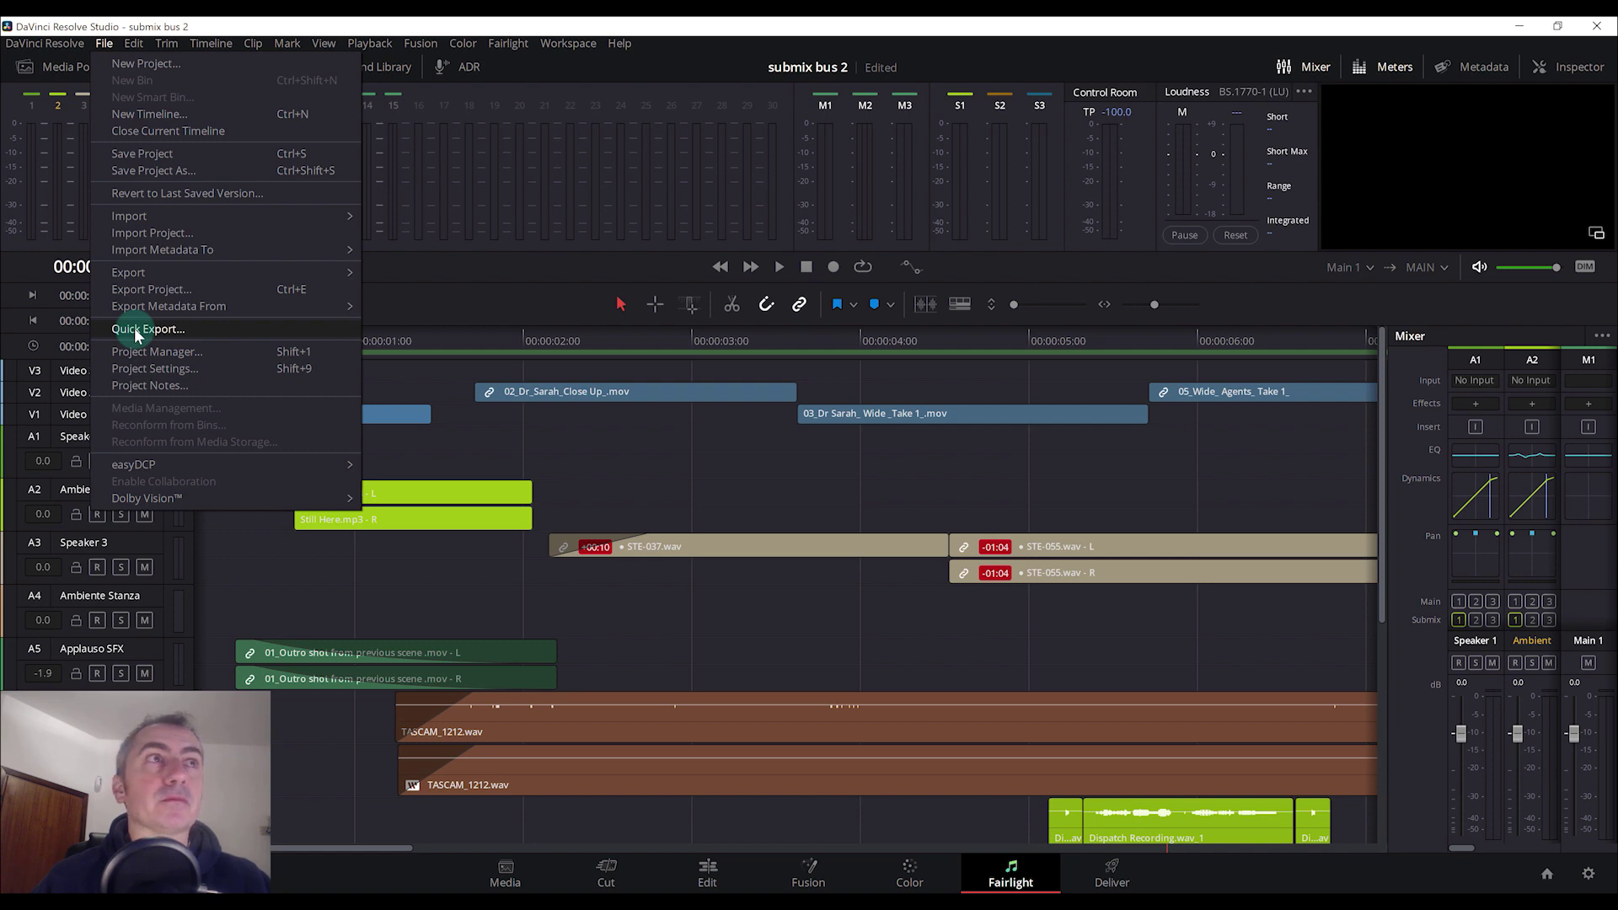
pyautogui.click(138, 334)
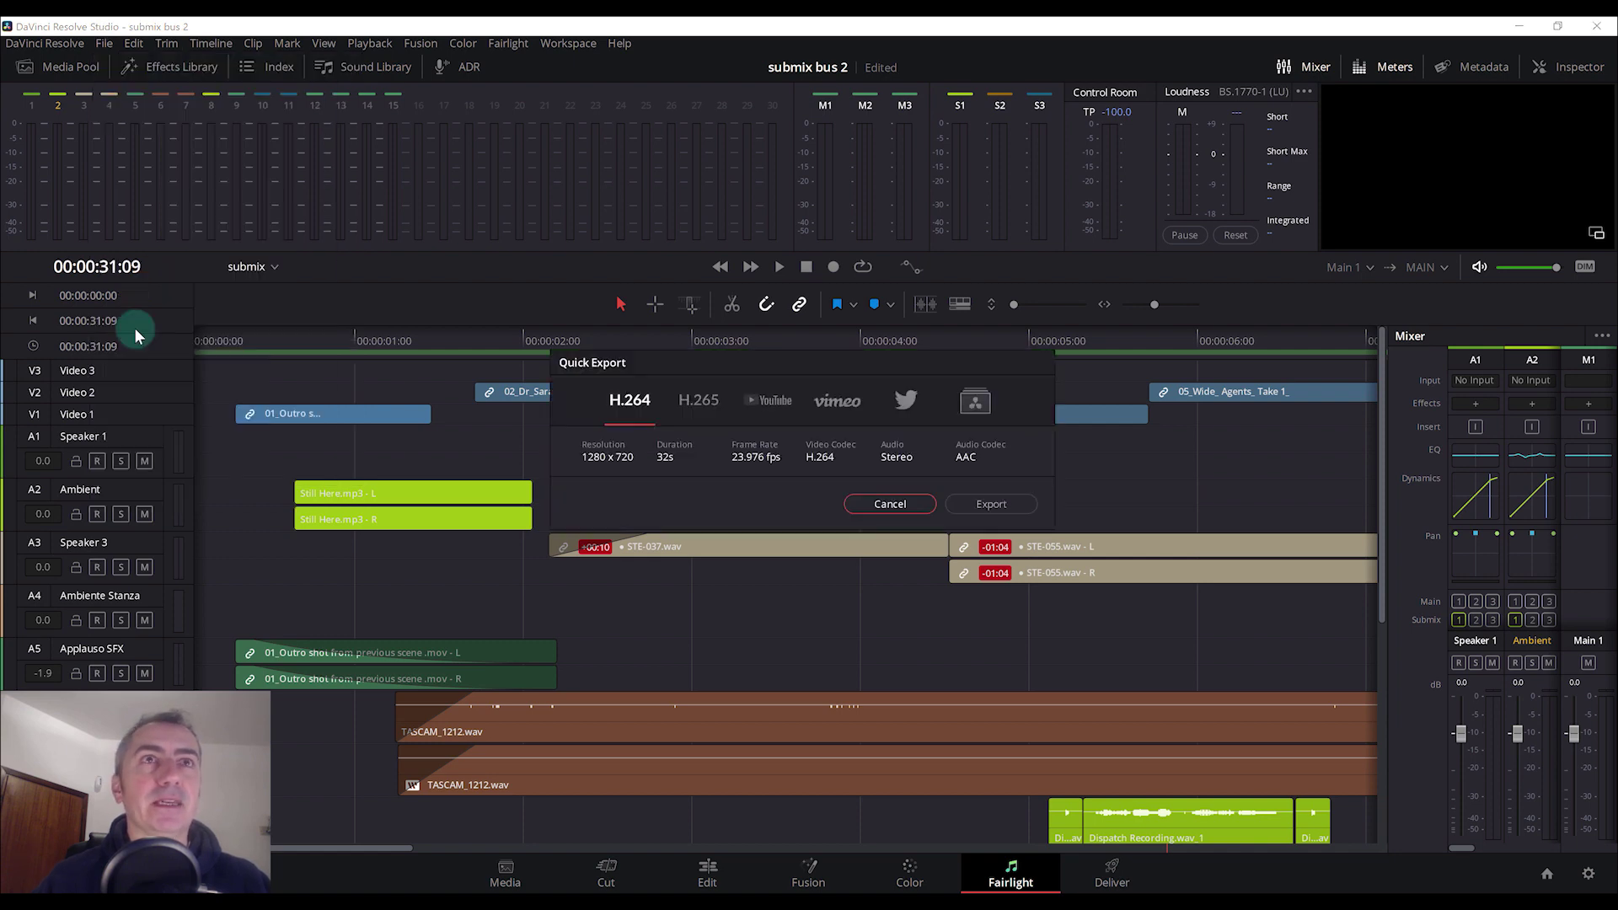